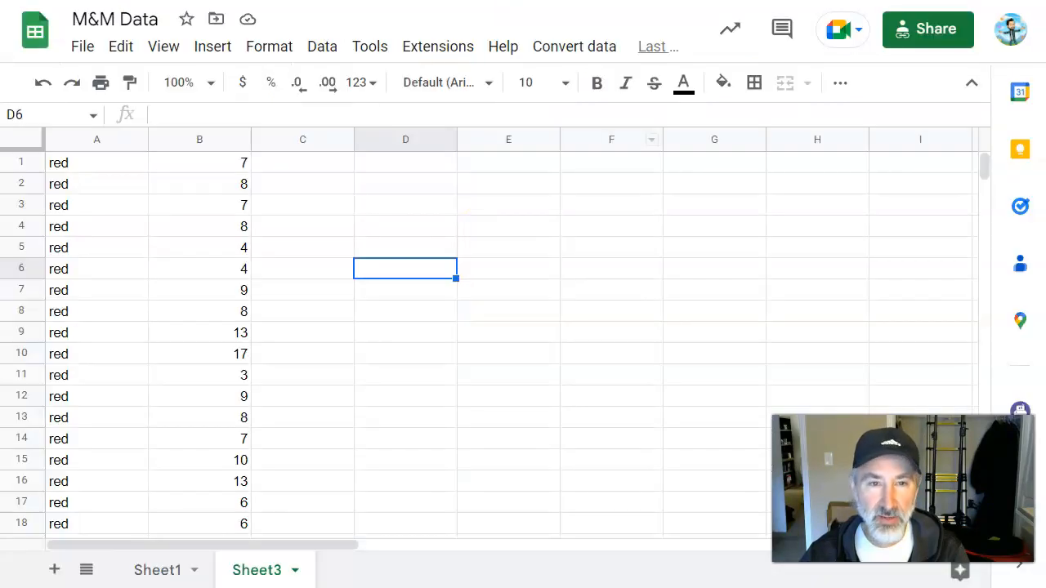
Compare the M&M data layout in Sheet1, with one column per colour, against the two-column layout in Sheet3.
{"action": "left_click", "coordinate": [155, 568]}
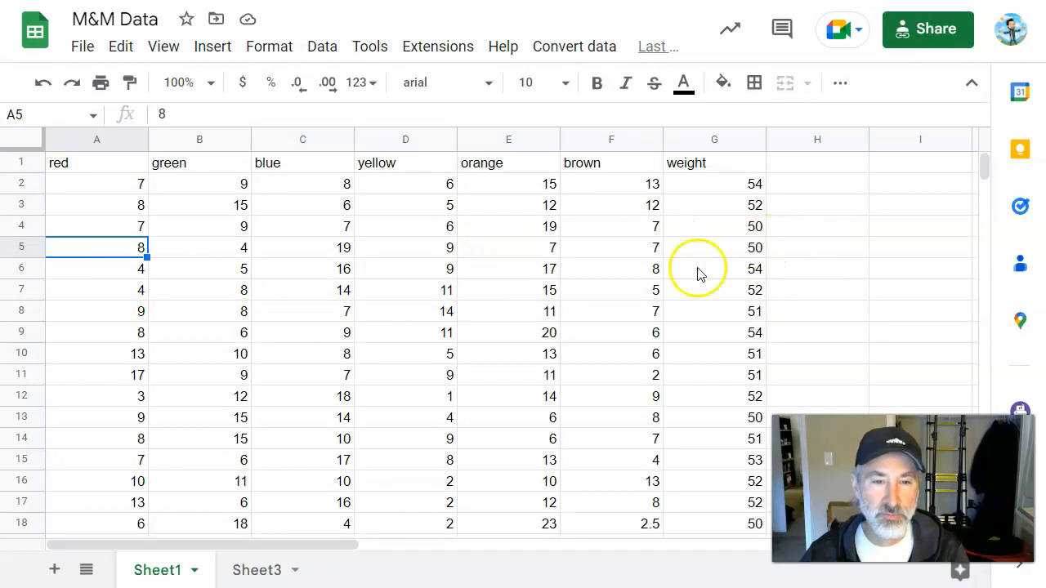
{"action": "left_click", "coordinate": [243, 576]}
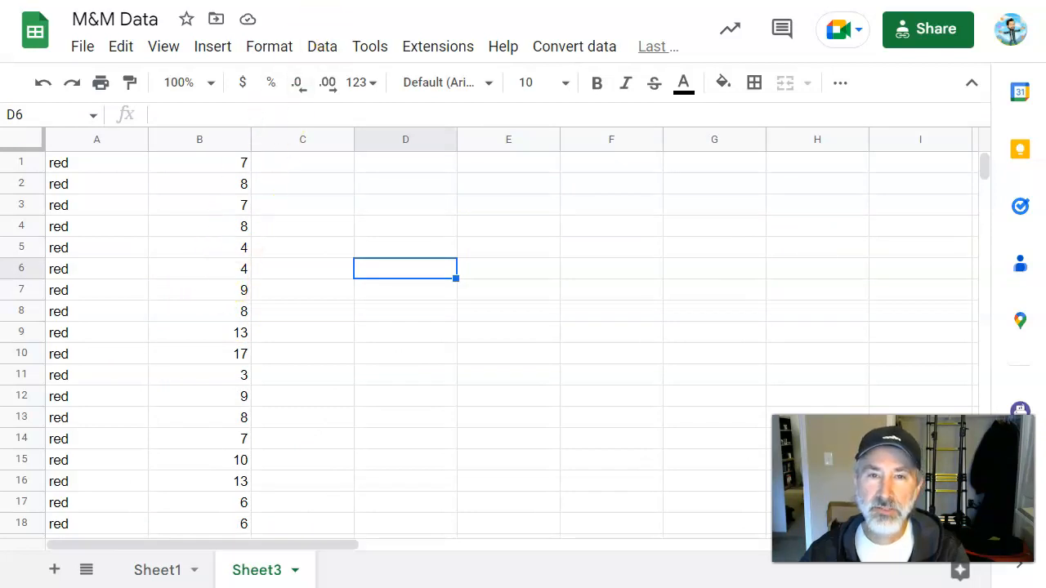
{"action": "left_click", "coordinate": [506, 1]}
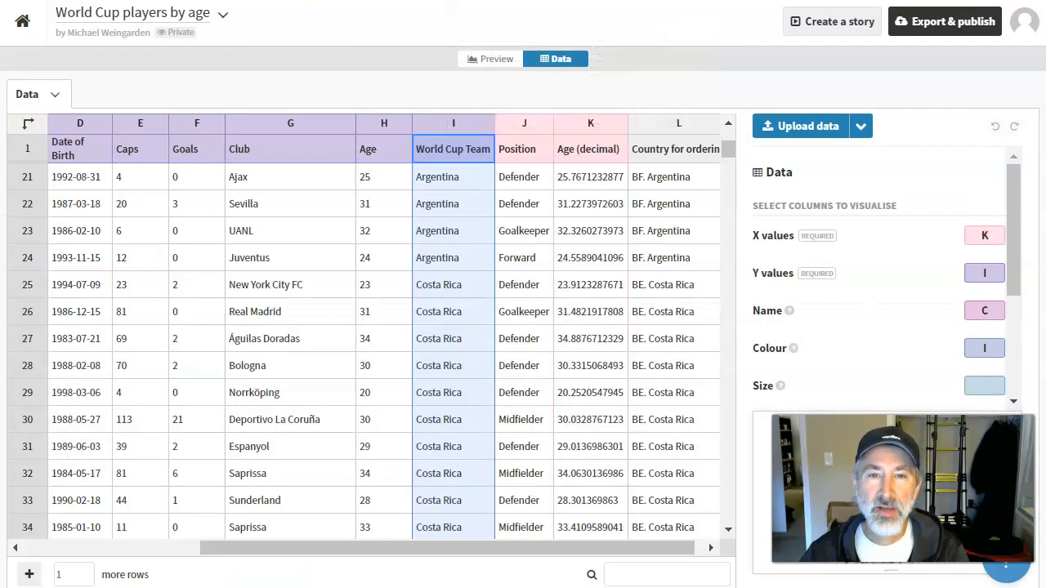
{"action": "left_click", "coordinate": [380, 1]}
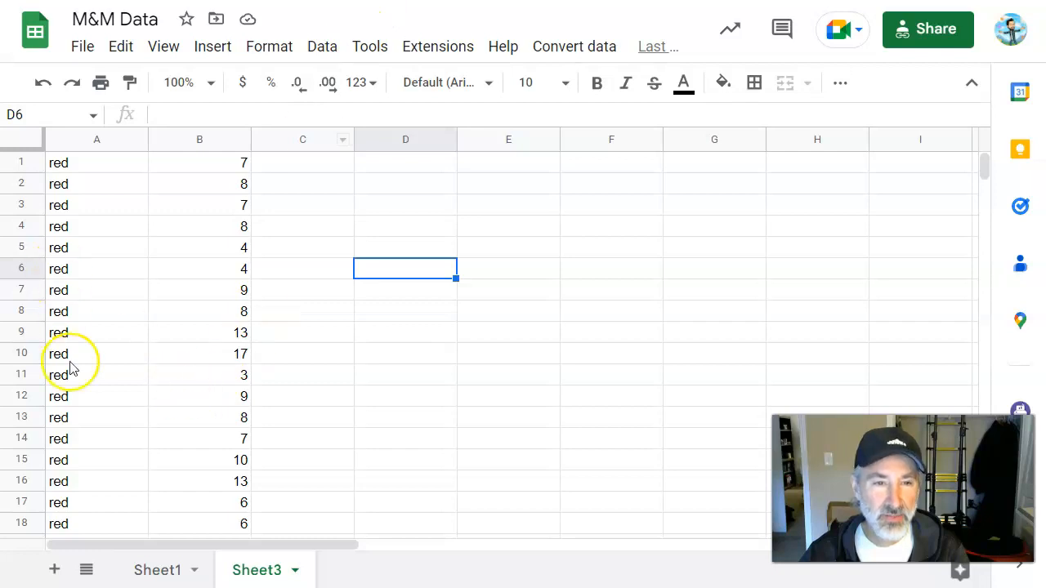
{"action": "left_click", "coordinate": [152, 571]}
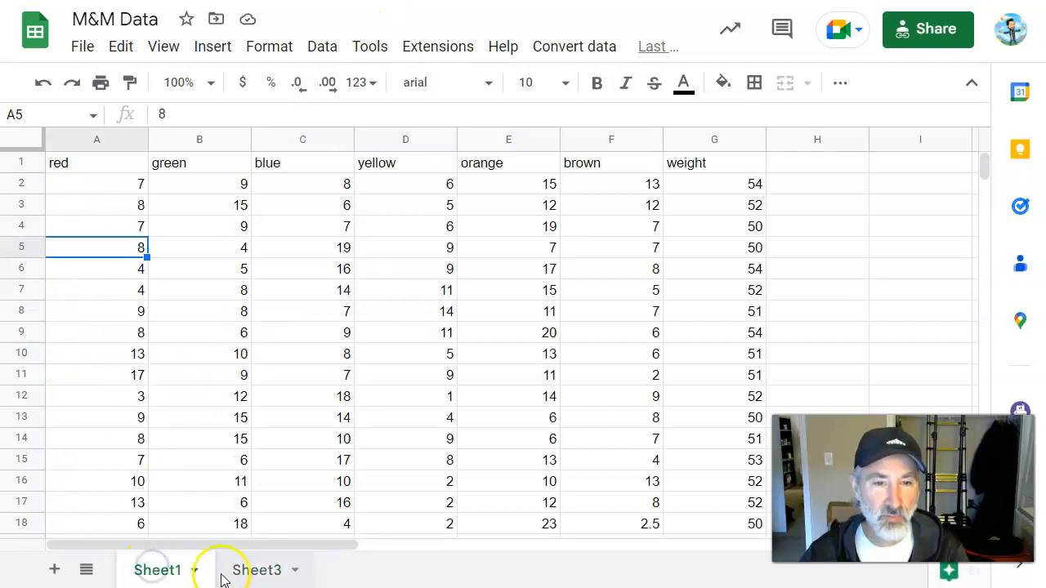
{"action": "left_click", "coordinate": [247, 572]}
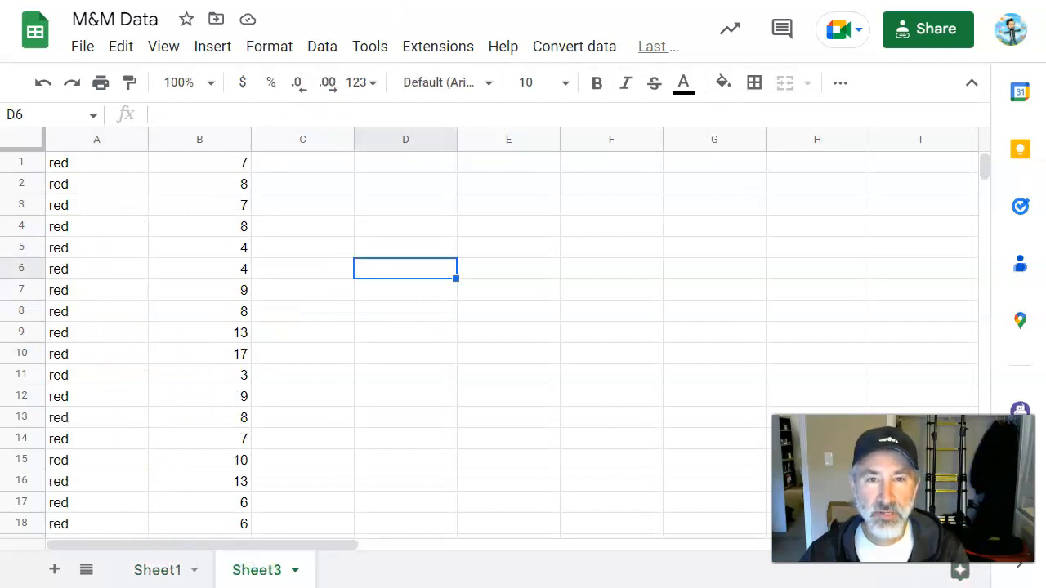
Switch to the World Cup players by age project in Flourish and view its box plot preview and data.
{"action": "left_click", "coordinate": [441, 1]}
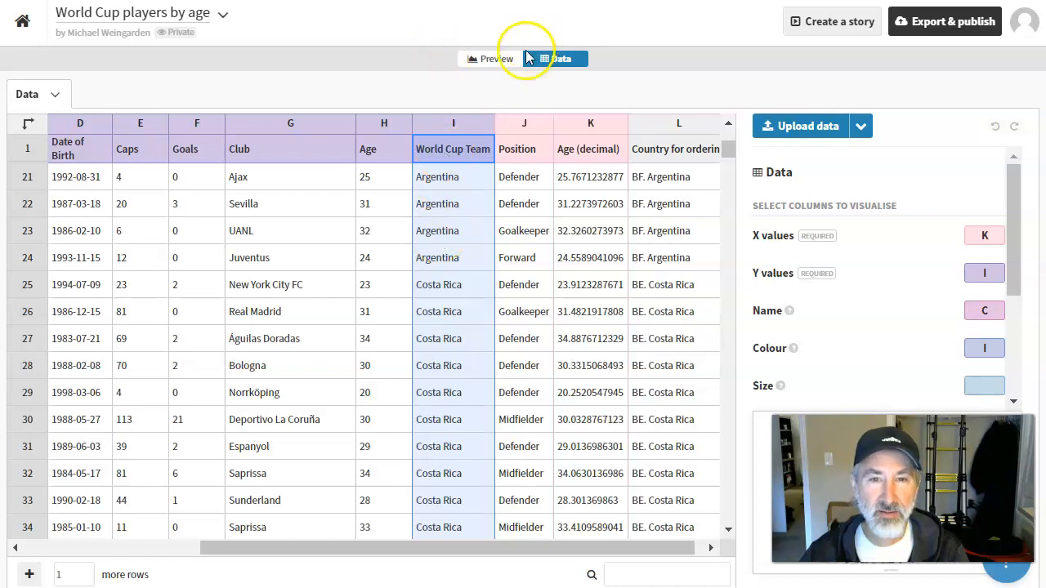
{"action": "left_click", "coordinate": [494, 59]}
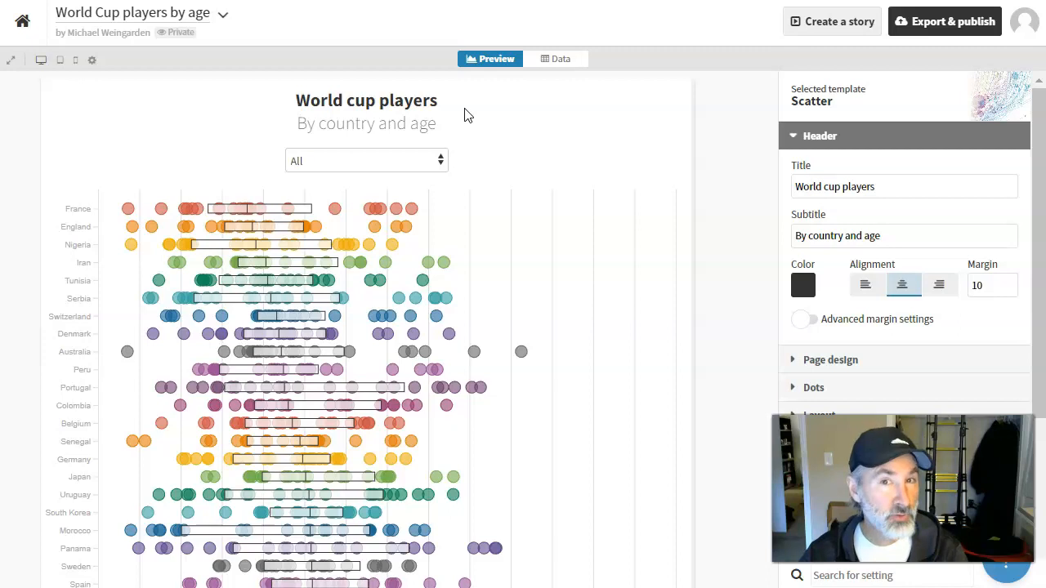
{"action": "left_click", "coordinate": [541, 59]}
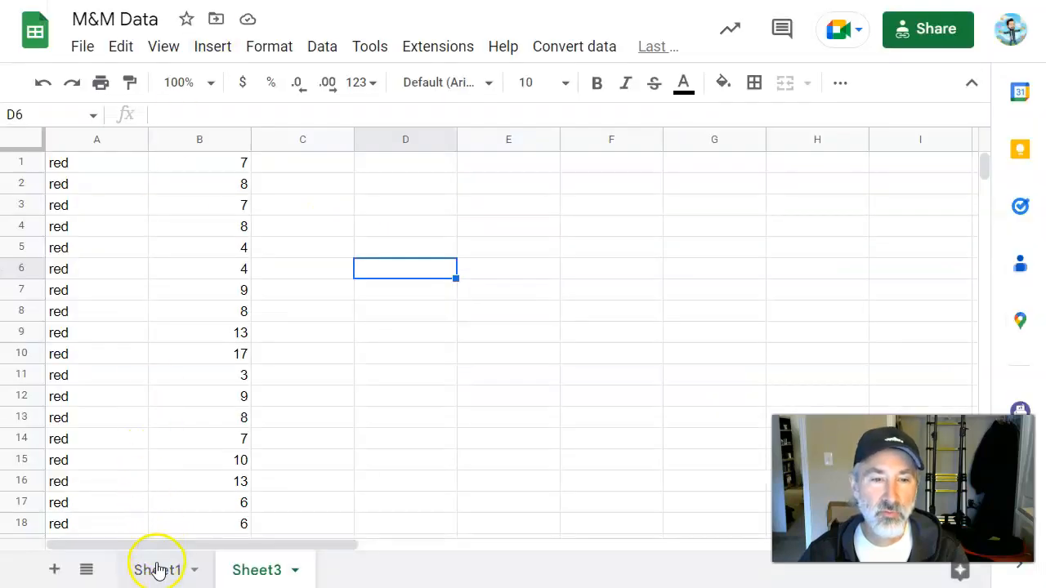
Examine Sheet1's colour headings, Sheet3's repeated colour labels, and the custom Convert Data command in the M&M Data spreadsheet.
{"action": "left_click", "coordinate": [155, 570]}
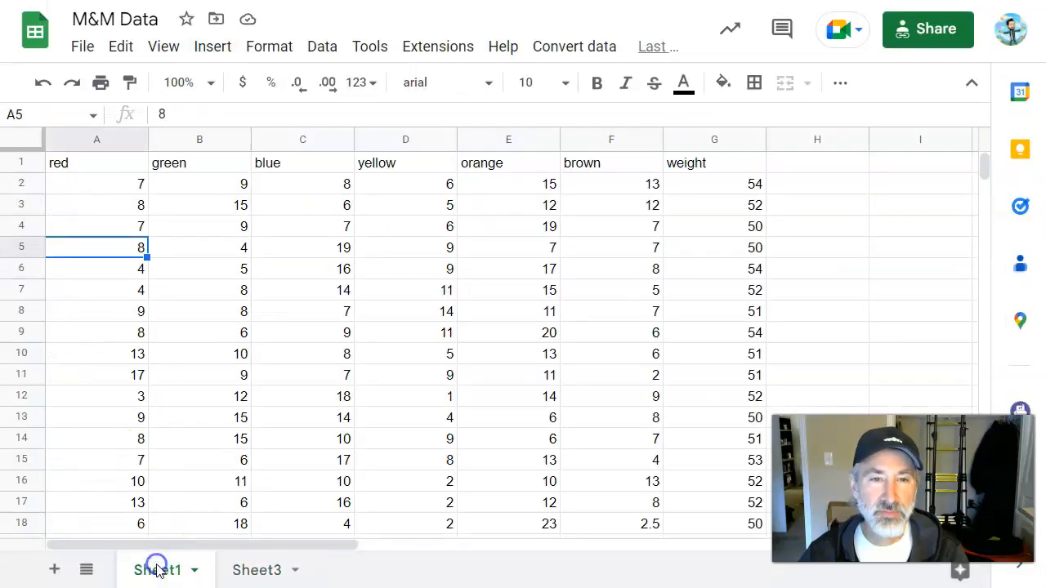
{"action": "left_click", "coordinate": [102, 163]}
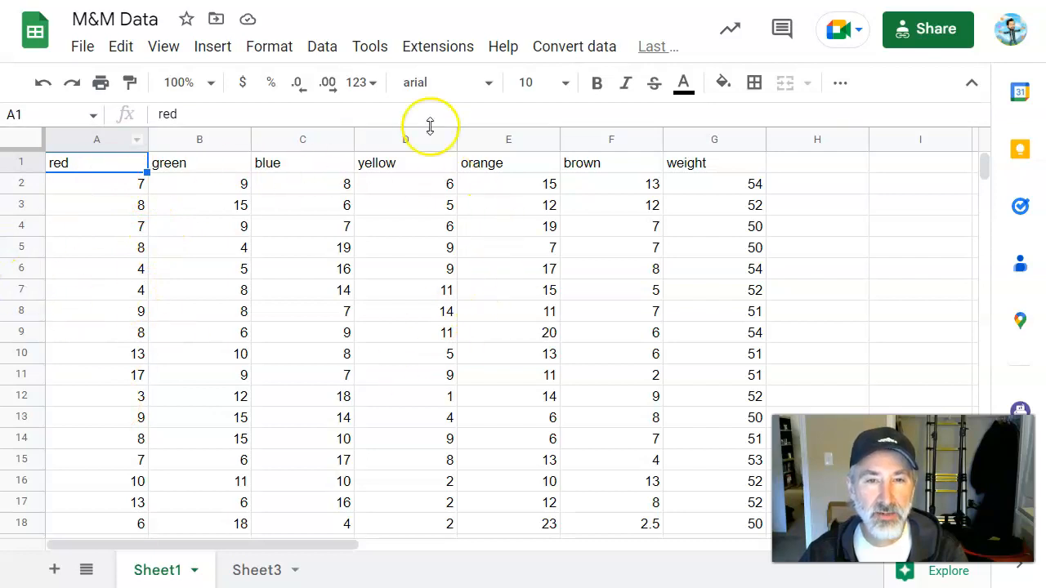
{"action": "left_click", "coordinate": [257, 569]}
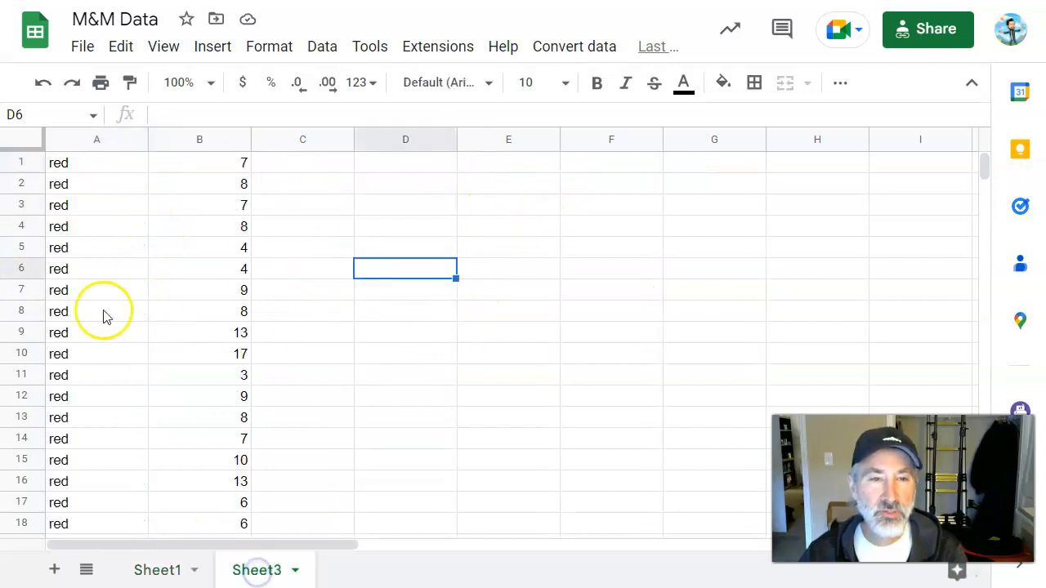
{"action": "left_click", "coordinate": [110, 167]}
{"action": "left_click", "coordinate": [119, 190]}
{"action": "left_click", "coordinate": [123, 206]}
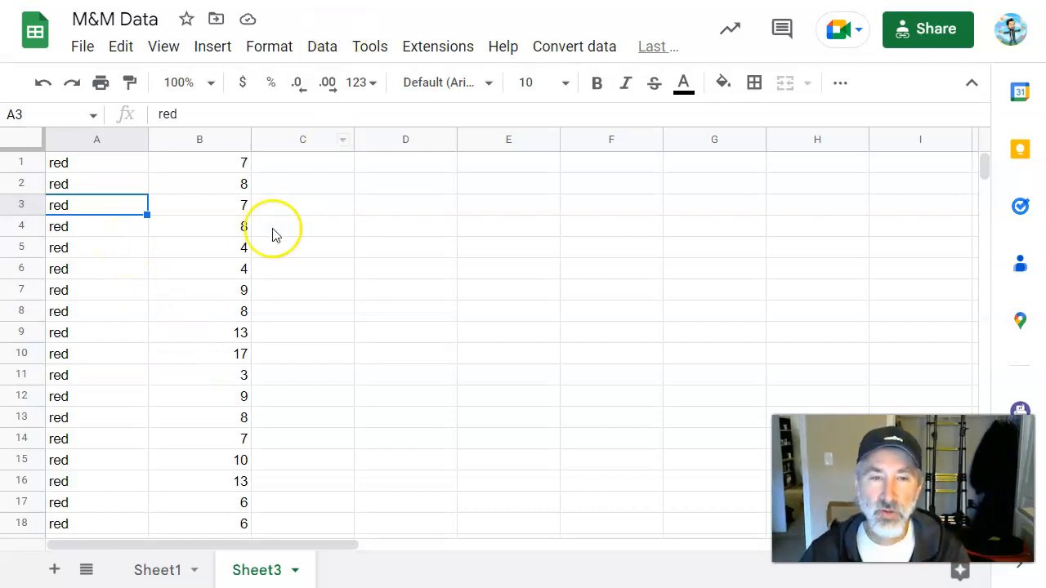
{"action": "left_click", "coordinate": [338, 21]}
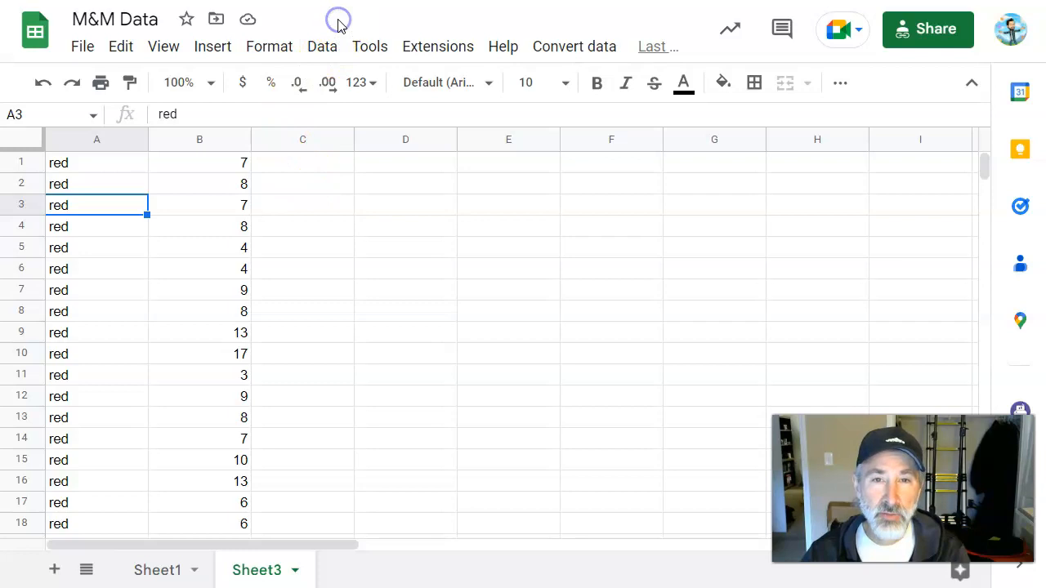
{"action": "left_click", "coordinate": [553, 47]}
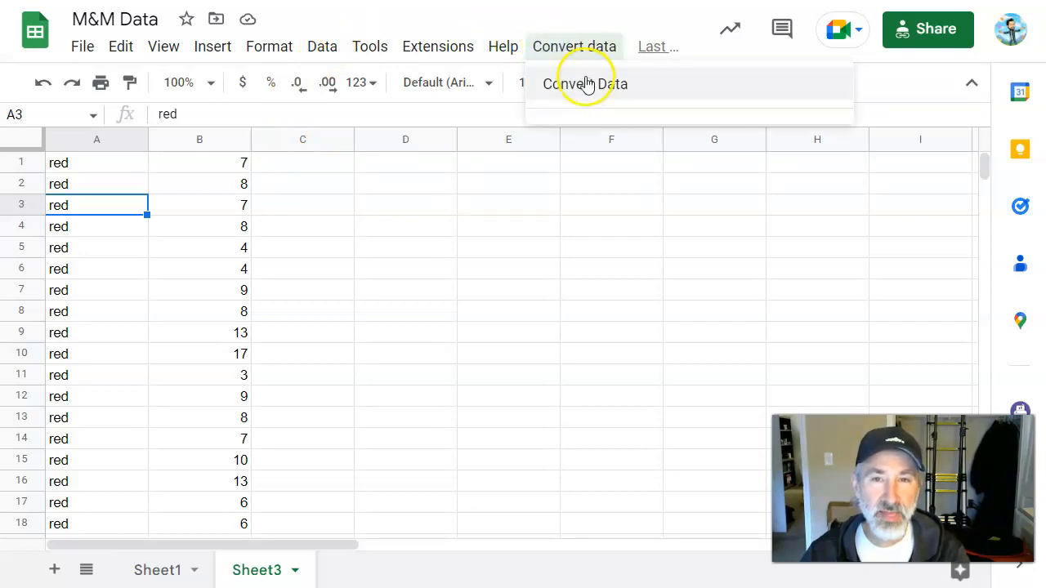
{"action": "left_click", "coordinate": [562, 23]}
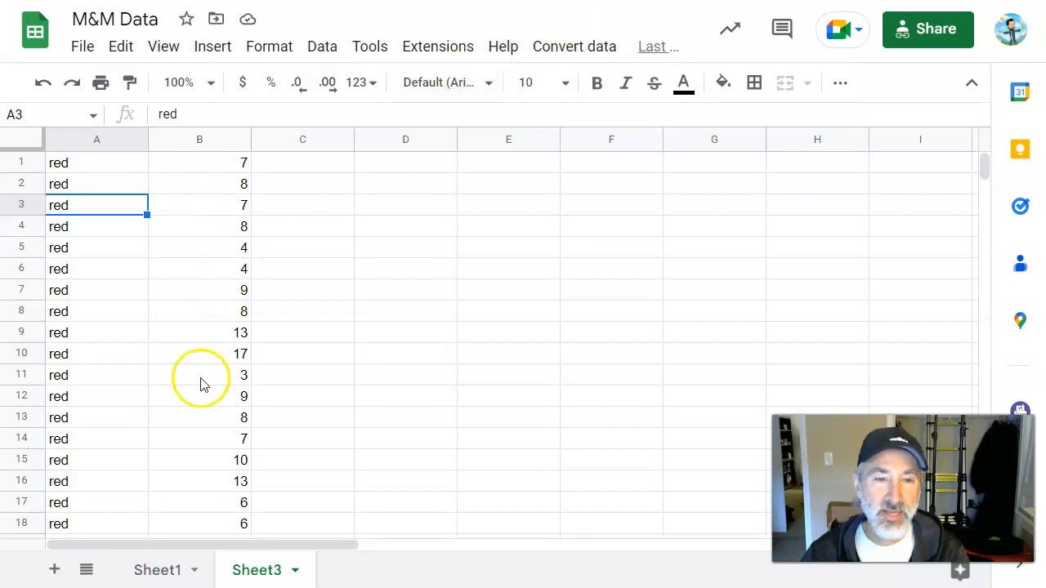
Review the full length of the M&M data in Sheet1 and of the stacked colour and count rows in Sheet3.
{"action": "left_click", "coordinate": [137, 575]}
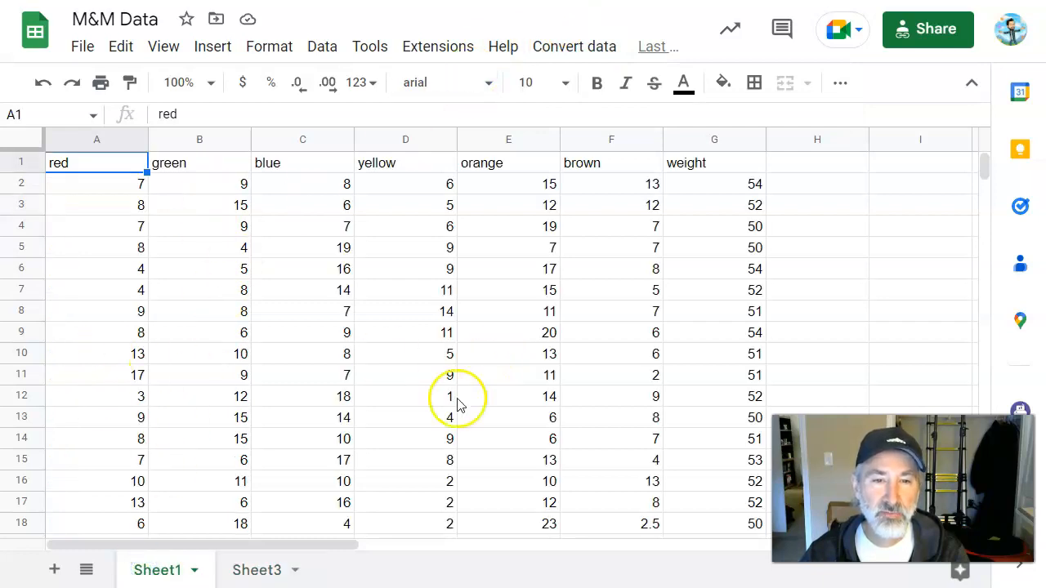
{"action": "scroll", "coordinate": [178, 373], "scroll_direction": "down", "scroll_amount": 15}
{"action": "scroll", "coordinate": [173, 414], "scroll_direction": "up", "scroll_amount": 15}
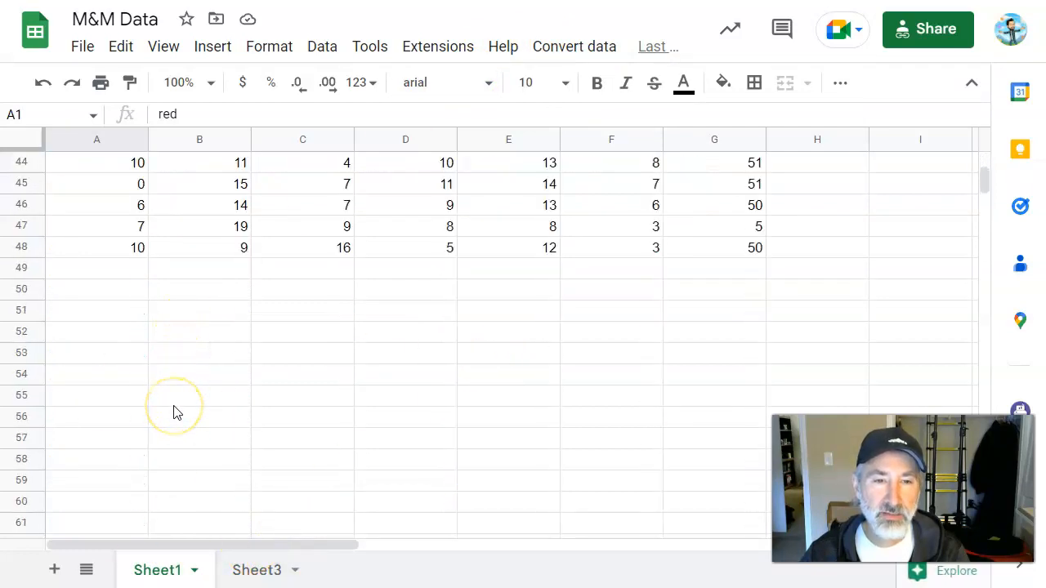
{"action": "left_click", "coordinate": [260, 570]}
{"action": "scroll", "coordinate": [135, 372], "scroll_direction": "down", "scroll_amount": 18}
{"action": "scroll", "coordinate": [136, 374], "scroll_direction": "down", "scroll_amount": 20}
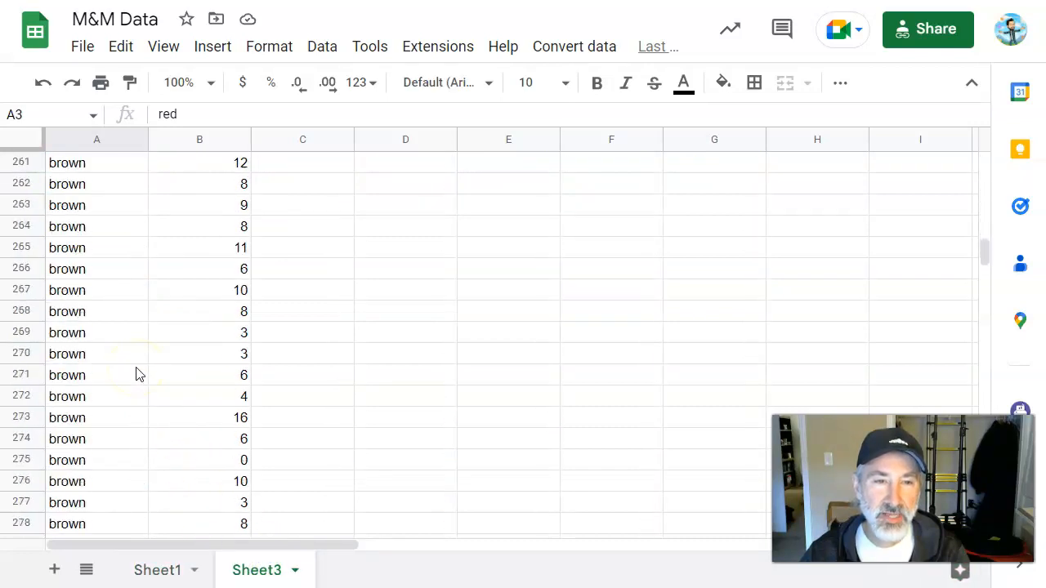
{"action": "scroll", "coordinate": [136, 373], "scroll_direction": "up", "scroll_amount": 20}
{"action": "scroll", "coordinate": [136, 373], "scroll_direction": "up", "scroll_amount": 17}
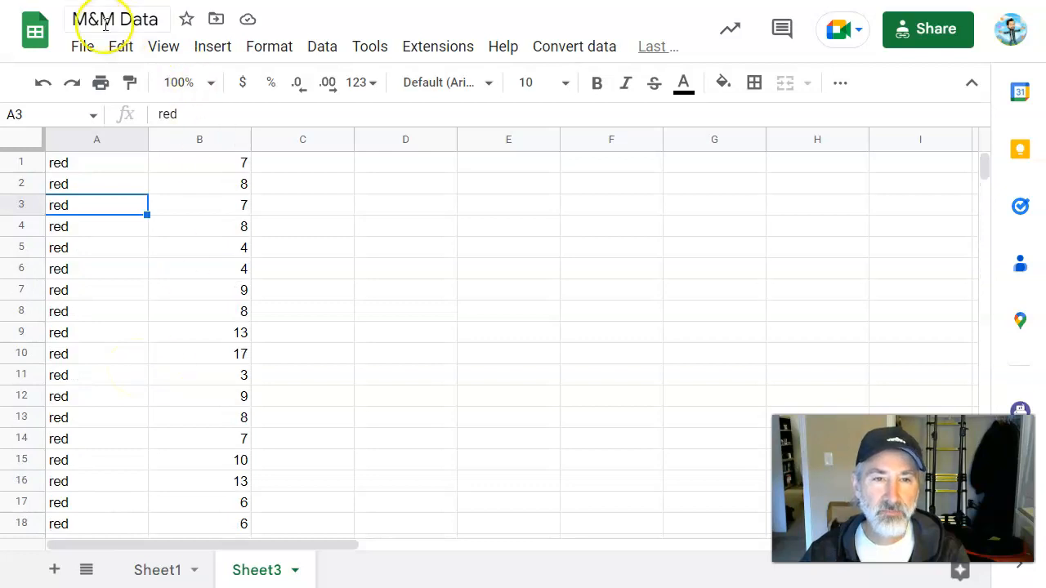
Download Sheet3 as a comma-separated values file named mmdata flourish boxplots2.
{"action": "left_click", "coordinate": [83, 48]}
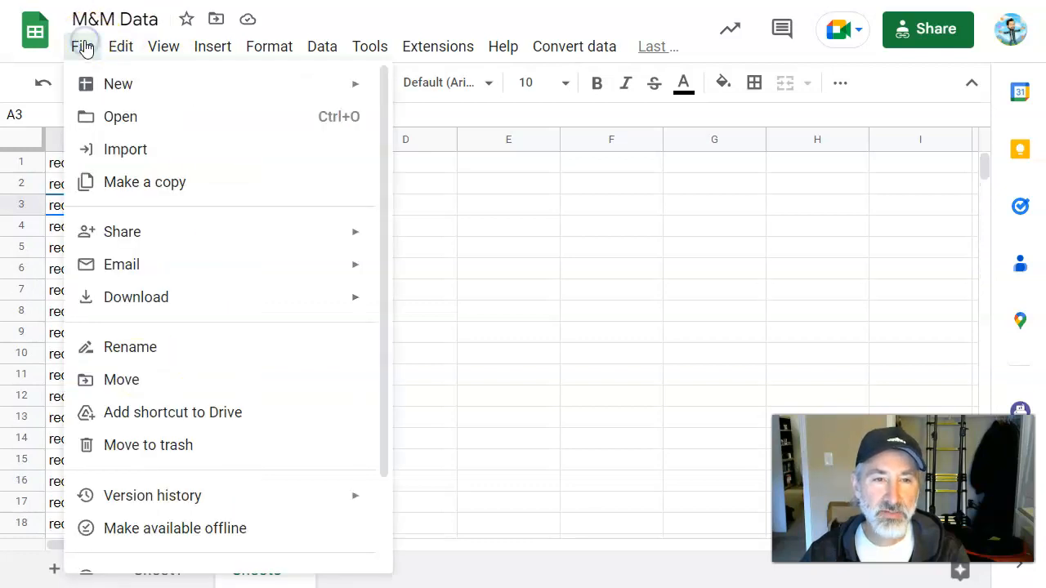
{"action": "mouse_move", "coordinate": [273, 304]}
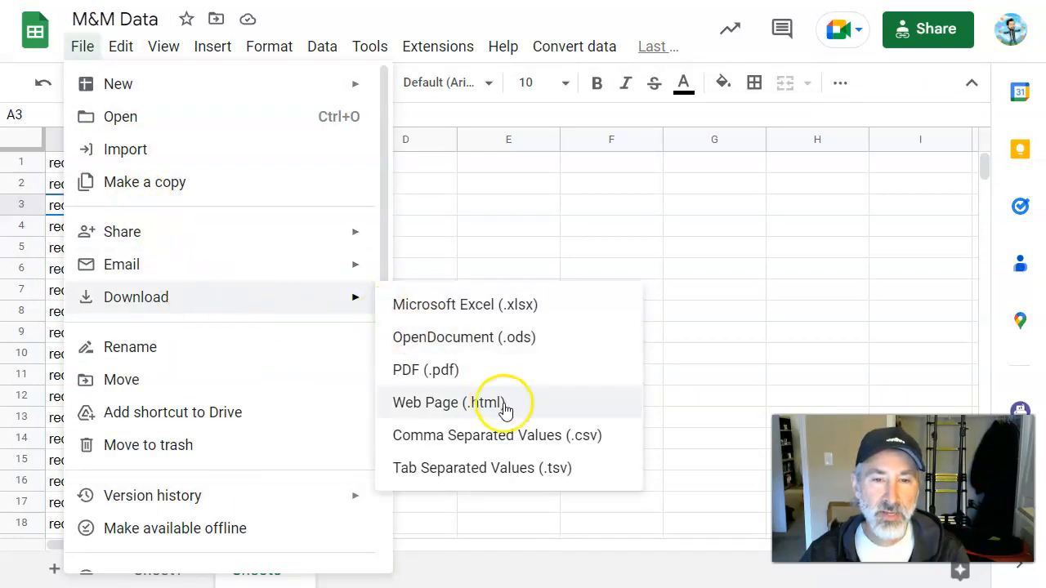
{"action": "left_click", "coordinate": [619, 442]}
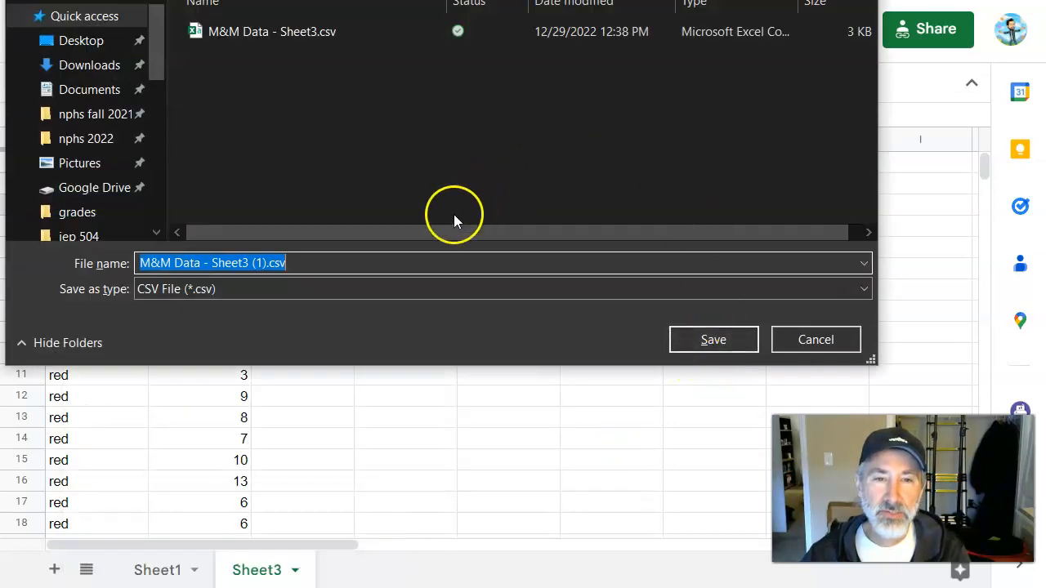
{"action": "type", "text": "mmdata flourish boxplots"}
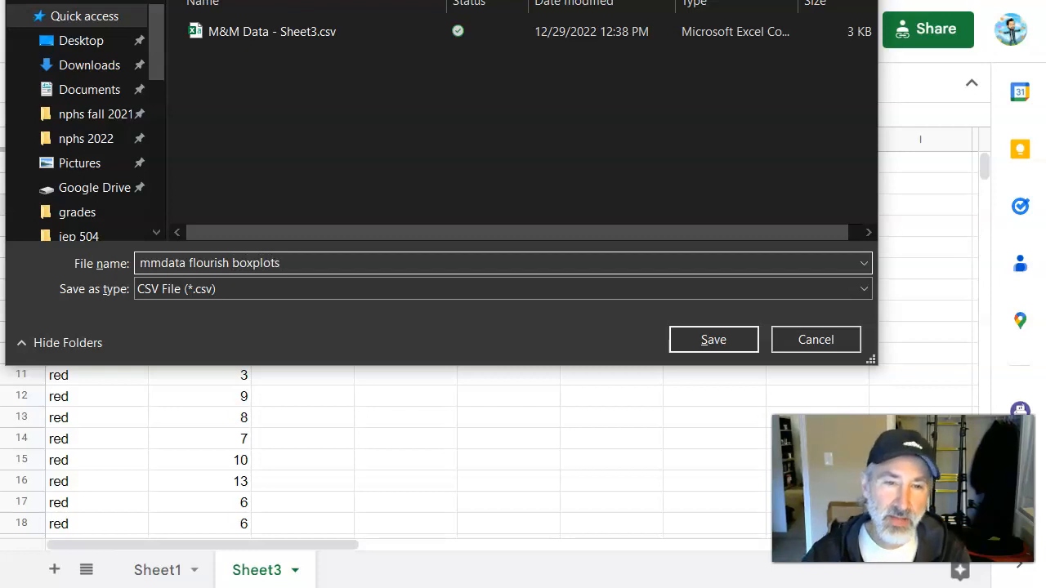
{"action": "left_click", "coordinate": [148, 264]}
{"action": "left_click", "coordinate": [257, 262]}
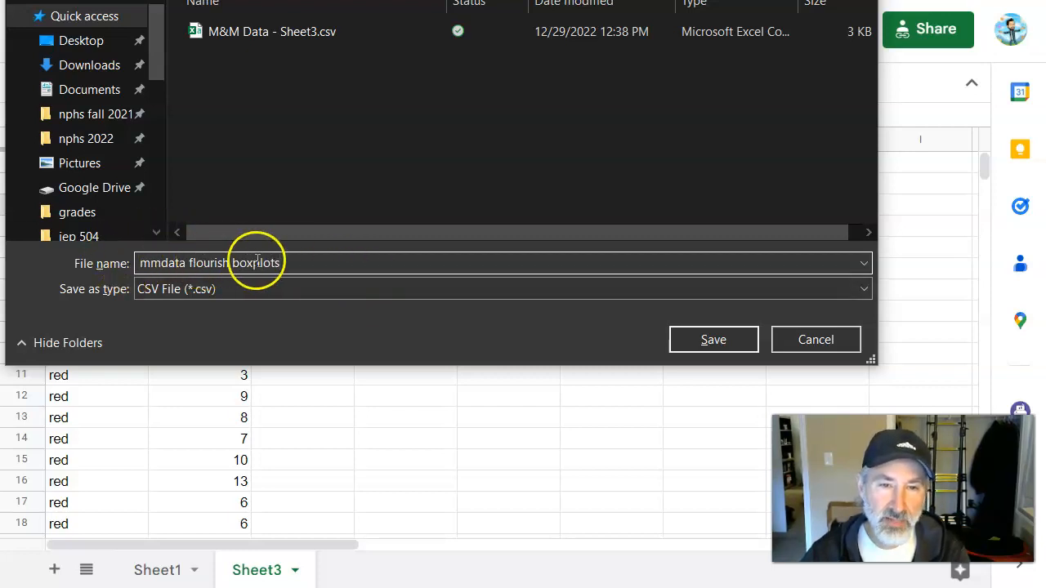
{"action": "left_click", "coordinate": [337, 267]}
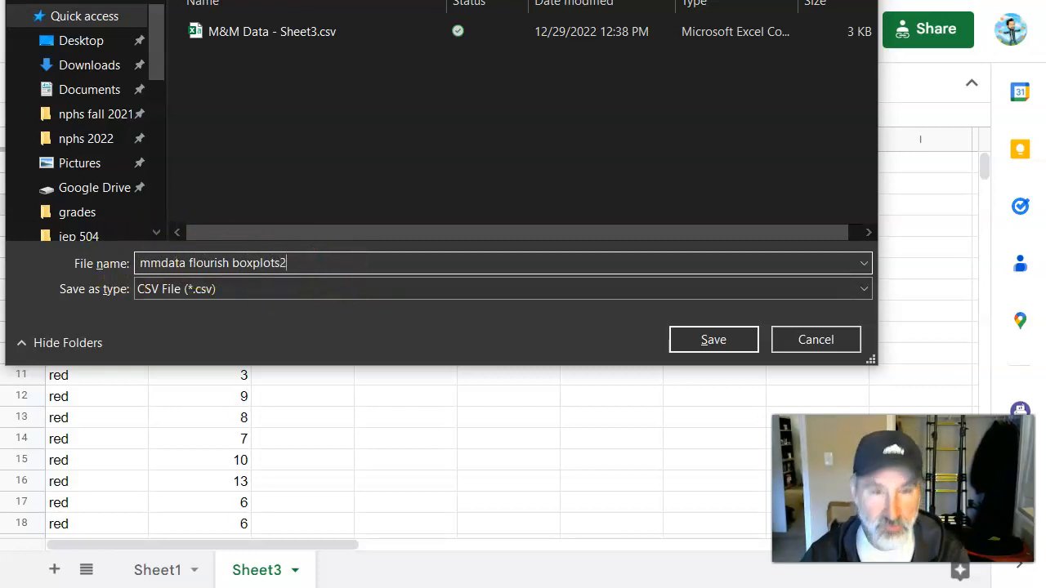
{"action": "left_click", "coordinate": [734, 343]}
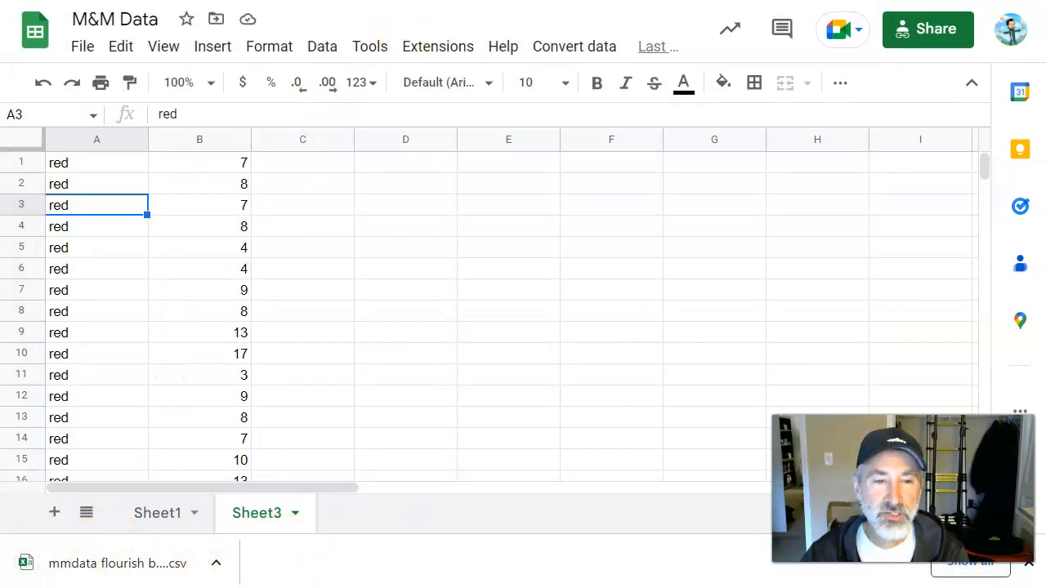
Switch to Flourish, start a new visualisation and locate the Box plot starting point among the Scatter templates.
{"action": "key", "text": "ctrl+Tab"}
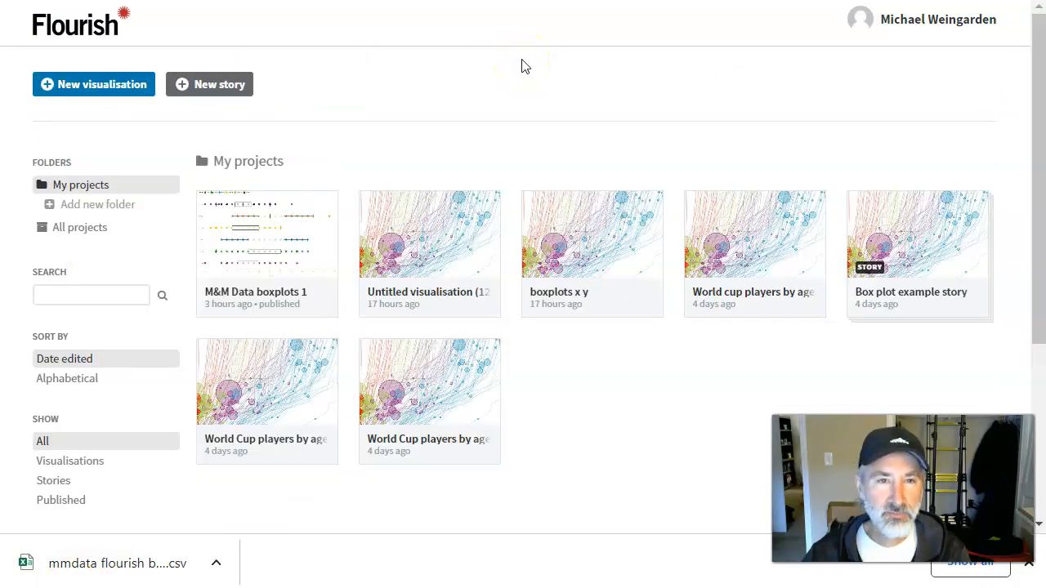
{"action": "left_click", "coordinate": [112, 86]}
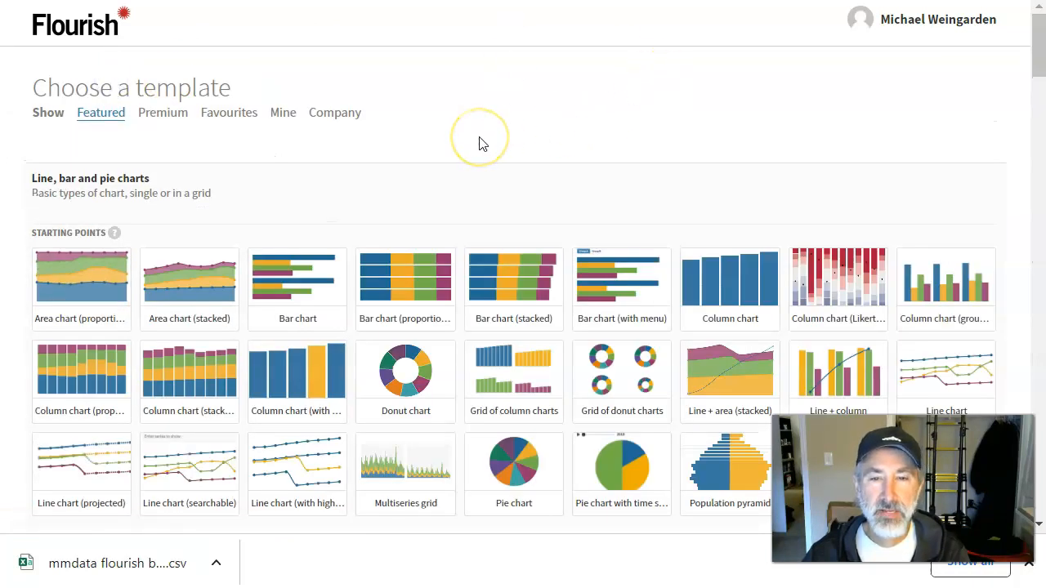
{"action": "scroll", "coordinate": [481, 144], "scroll_direction": "down", "scroll_amount": 4}
{"action": "scroll", "coordinate": [481, 145], "scroll_direction": "up", "scroll_amount": 1}
{"action": "scroll", "coordinate": [480, 145], "scroll_direction": "down", "scroll_amount": 10}
{"action": "scroll", "coordinate": [409, 102], "scroll_direction": "up", "scroll_amount": 2}
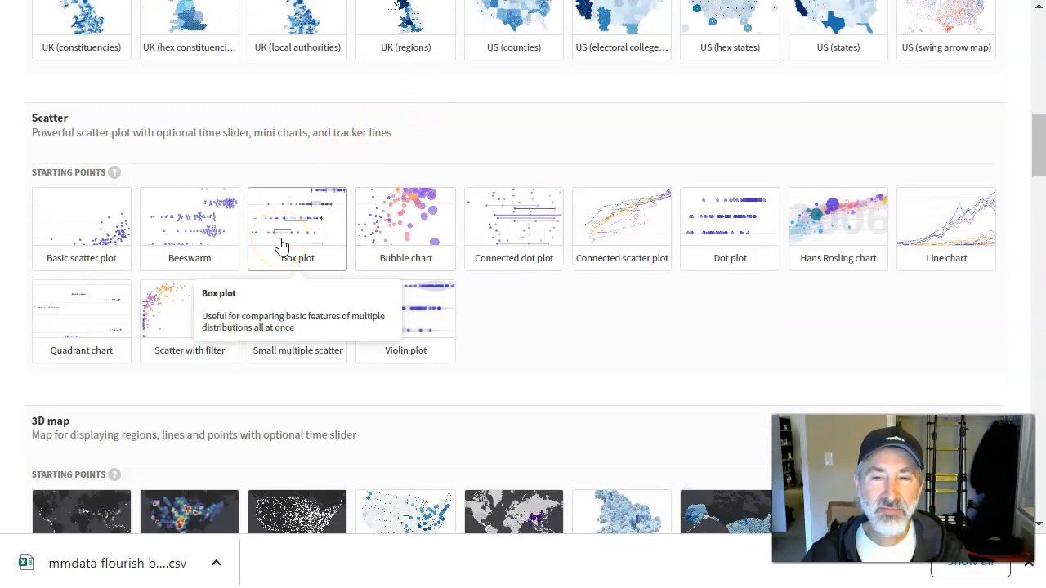
Browse the available visualisation templates, including the basic charts, projection maps, 3D maps, bar chart races and hierarchies.
{"action": "scroll", "coordinate": [280, 243], "scroll_direction": "up", "scroll_amount": 4}
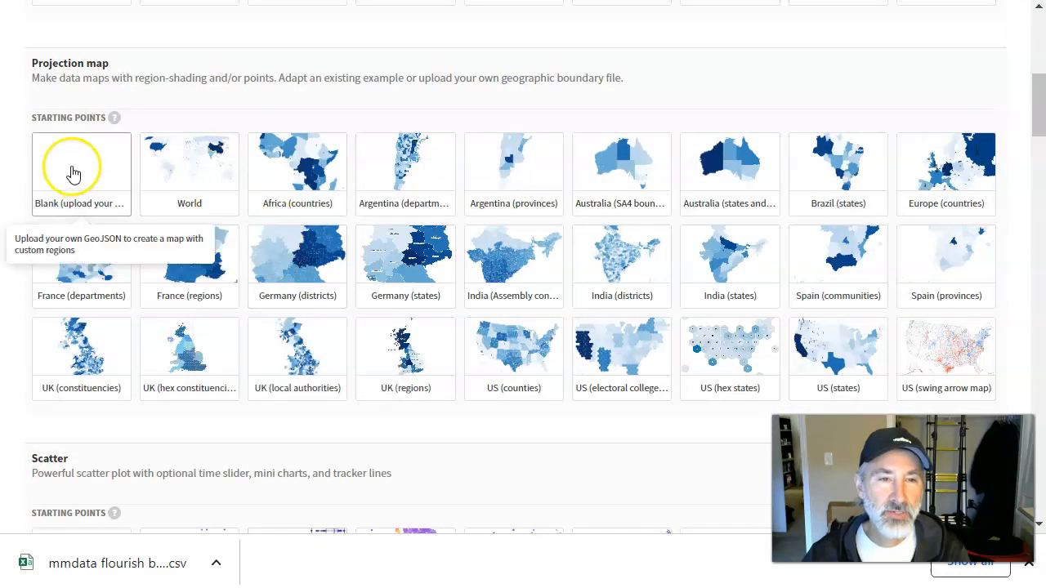
{"action": "scroll", "coordinate": [359, 261], "scroll_direction": "down", "scroll_amount": 6}
{"action": "scroll", "coordinate": [359, 262], "scroll_direction": "down", "scroll_amount": 9}
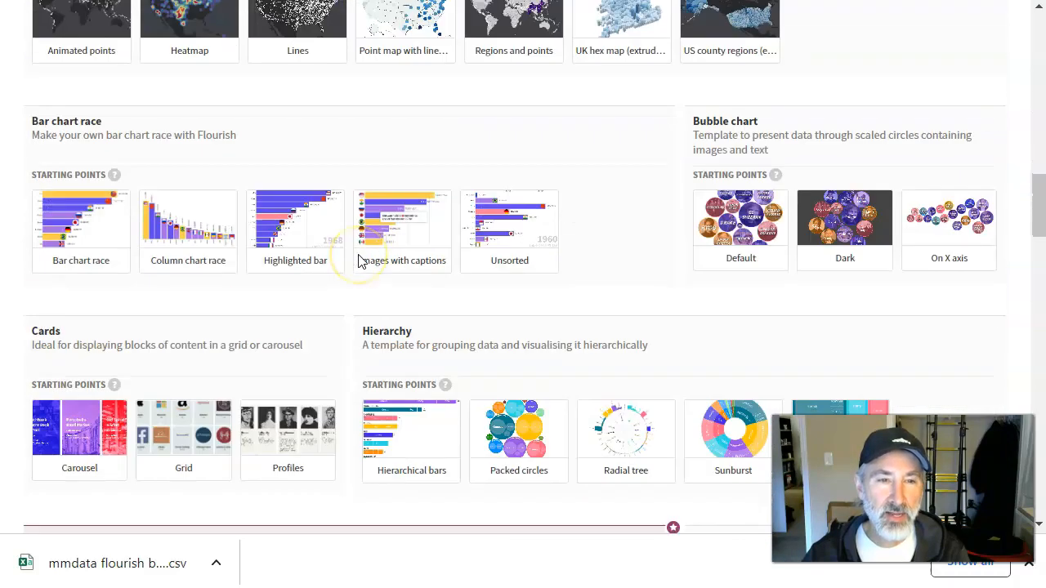
{"action": "scroll", "coordinate": [360, 261], "scroll_direction": "down", "scroll_amount": 6}
{"action": "scroll", "coordinate": [358, 262], "scroll_direction": "up", "scroll_amount": 20}
{"action": "scroll", "coordinate": [358, 262], "scroll_direction": "down", "scroll_amount": 9}
{"action": "scroll", "coordinate": [358, 262], "scroll_direction": "up", "scroll_amount": 11}
{"action": "scroll", "coordinate": [358, 261], "scroll_direction": "up", "scroll_amount": 3}
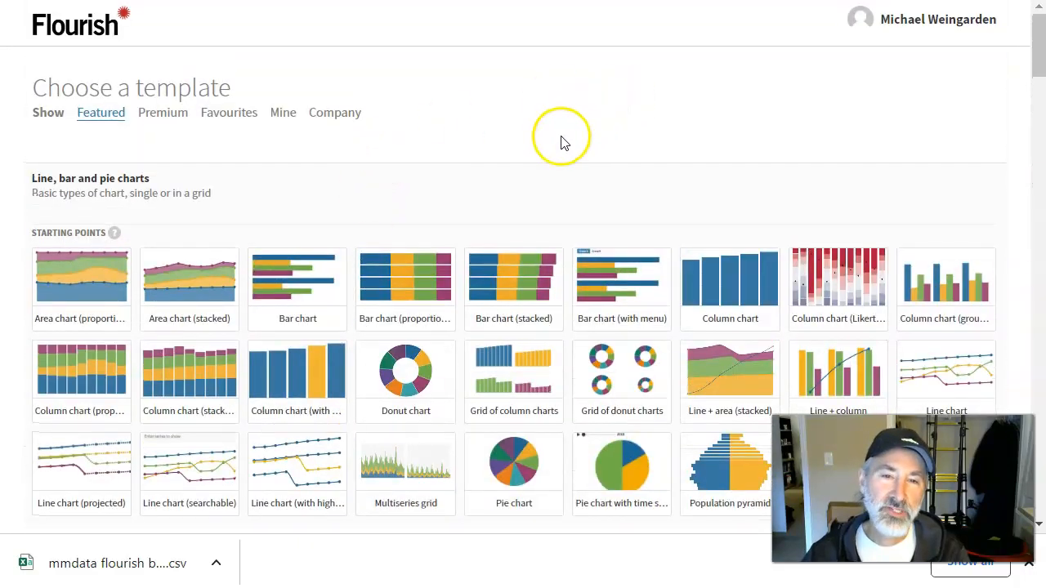
{"action": "scroll", "coordinate": [561, 143], "scroll_direction": "down", "scroll_amount": 10}
{"action": "scroll", "coordinate": [561, 143], "scroll_direction": "up", "scroll_amount": 7}
{"action": "scroll", "coordinate": [561, 143], "scroll_direction": "down", "scroll_amount": 3}
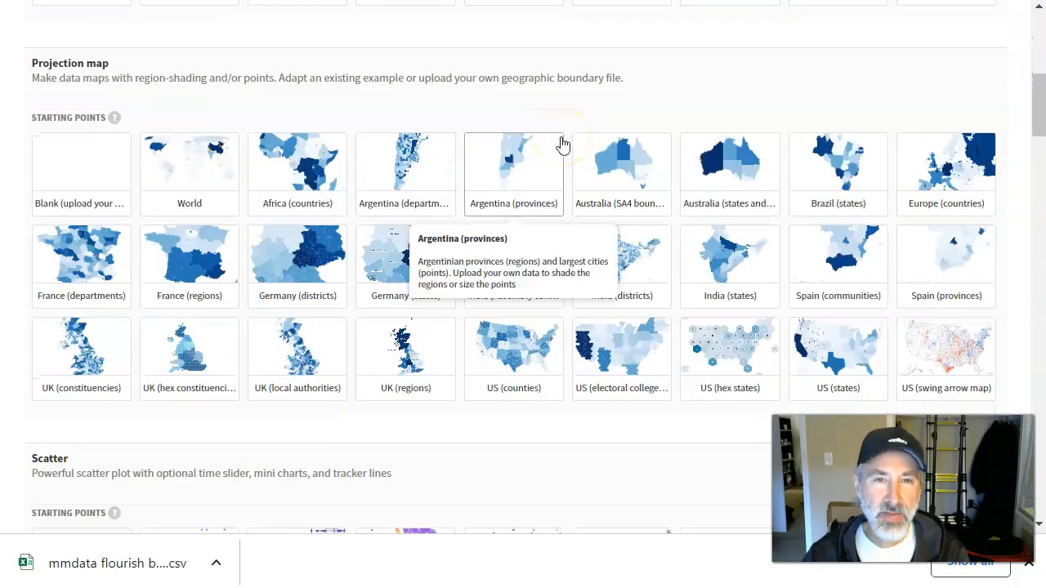
{"action": "scroll", "coordinate": [333, 81], "scroll_direction": "up", "scroll_amount": 6}
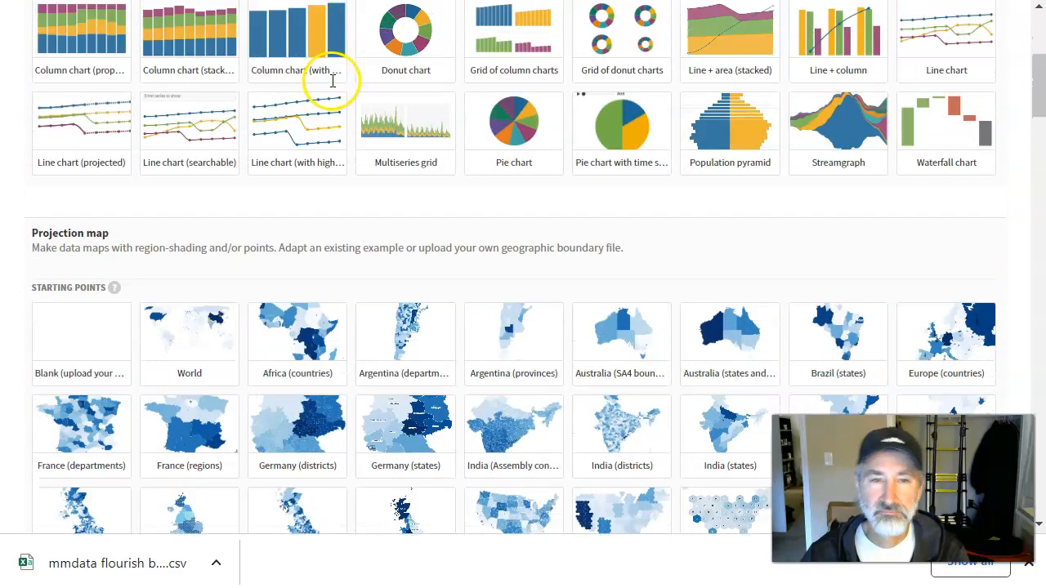
Create a new visualisation from the Box plot starting point in the Scatter template group.
{"action": "scroll", "coordinate": [332, 78], "scroll_direction": "down", "scroll_amount": 4}
{"action": "scroll", "coordinate": [335, 78], "scroll_direction": "down", "scroll_amount": 2}
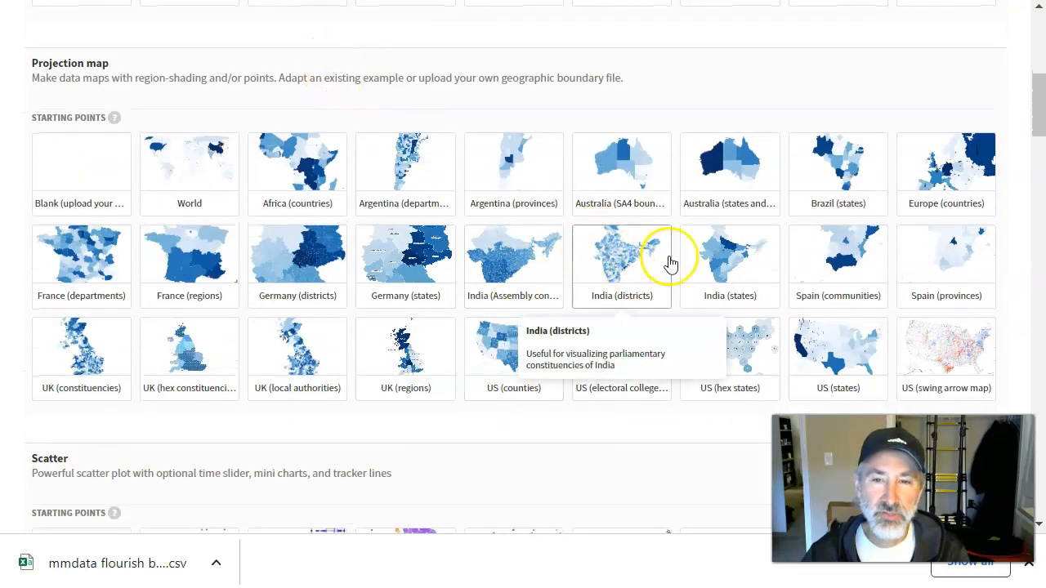
{"action": "scroll", "coordinate": [336, 205], "scroll_direction": "down", "scroll_amount": 6}
{"action": "scroll", "coordinate": [335, 204], "scroll_direction": "up", "scroll_amount": 4}
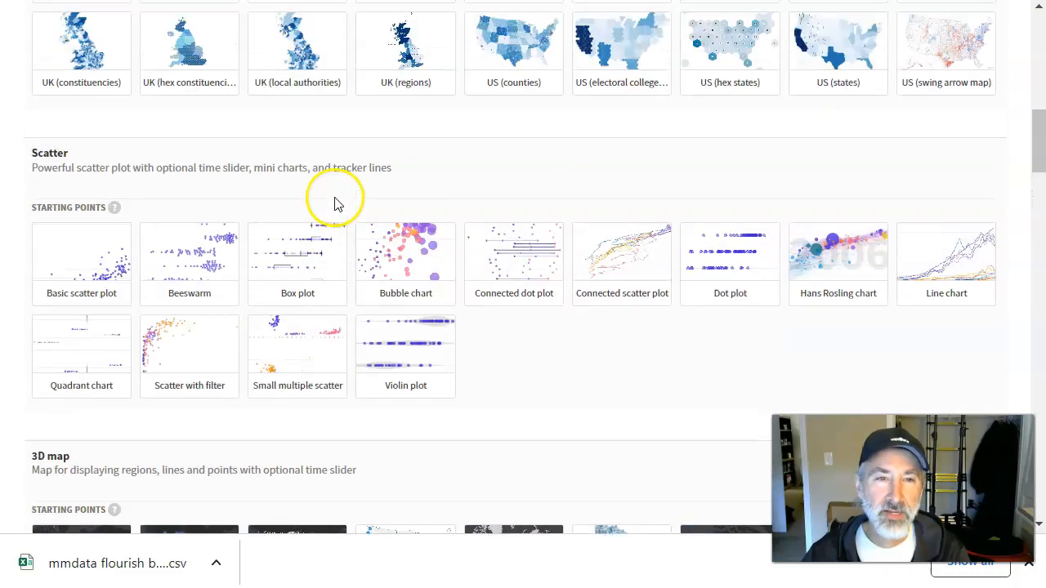
{"action": "scroll", "coordinate": [337, 204], "scroll_direction": "down", "scroll_amount": 2}
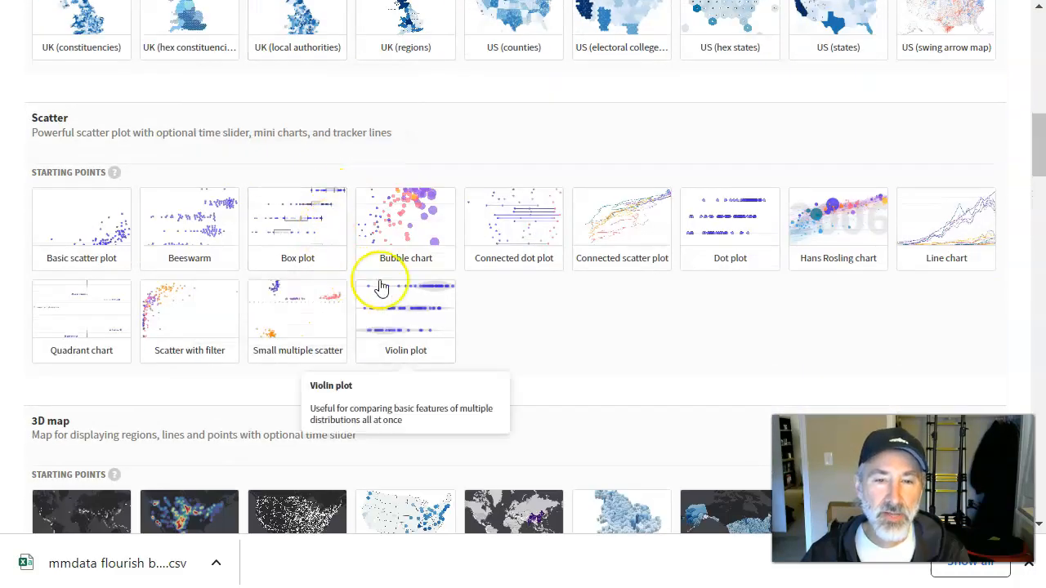
{"action": "scroll", "coordinate": [444, 273], "scroll_direction": "down", "scroll_amount": 2}
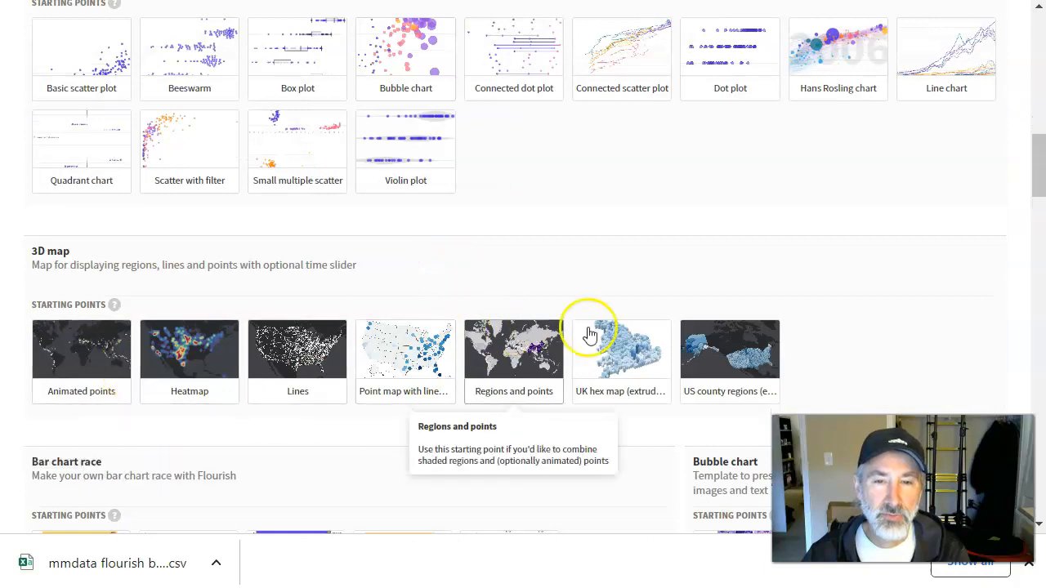
{"action": "left_click", "coordinate": [311, 65]}
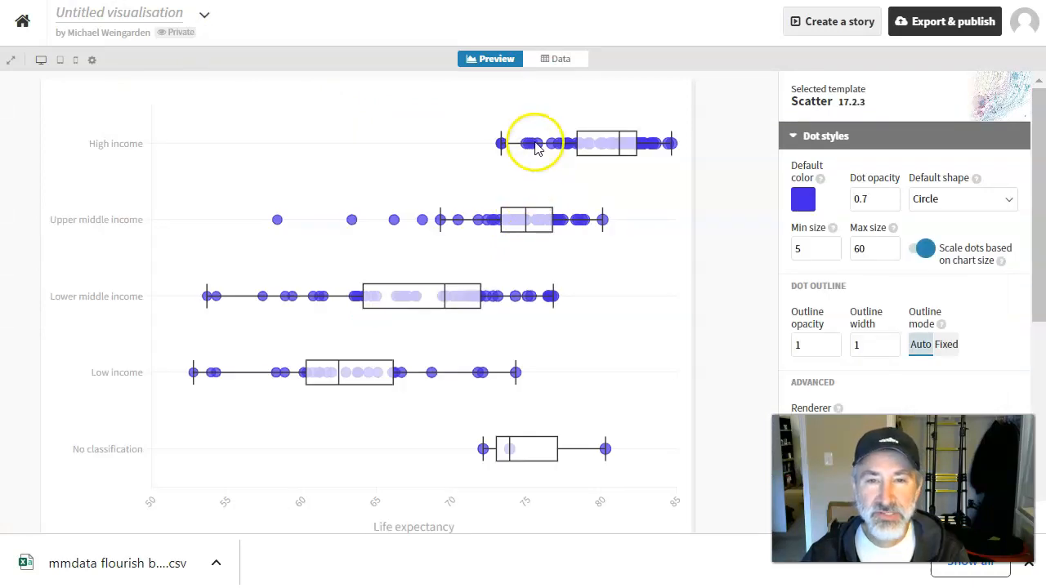
Rename the untitled visualisation to "M&M data from Google Forms 2".
{"action": "mouse_move", "coordinate": [553, 463]}
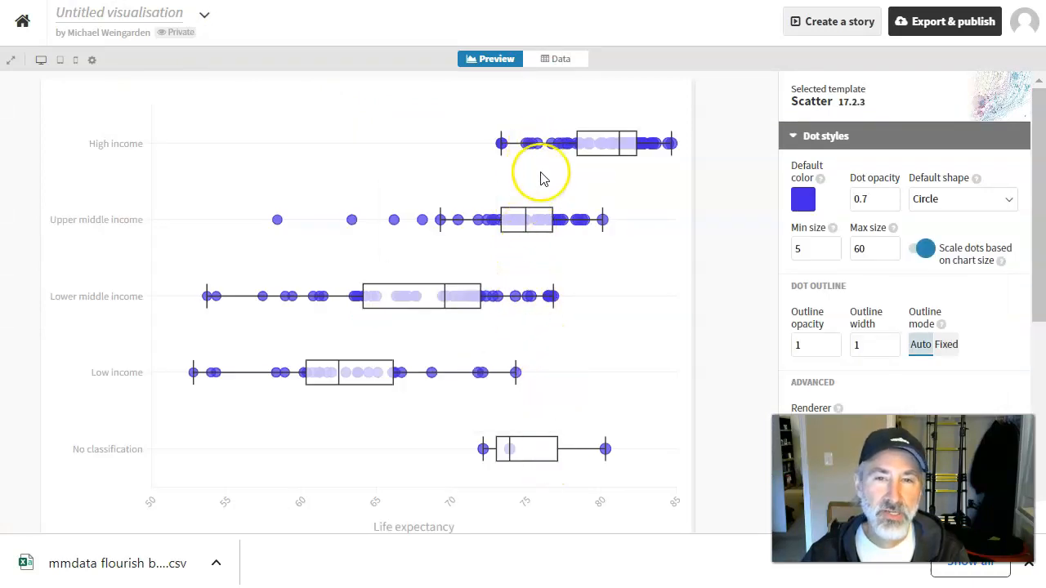
{"action": "left_click", "coordinate": [154, 13]}
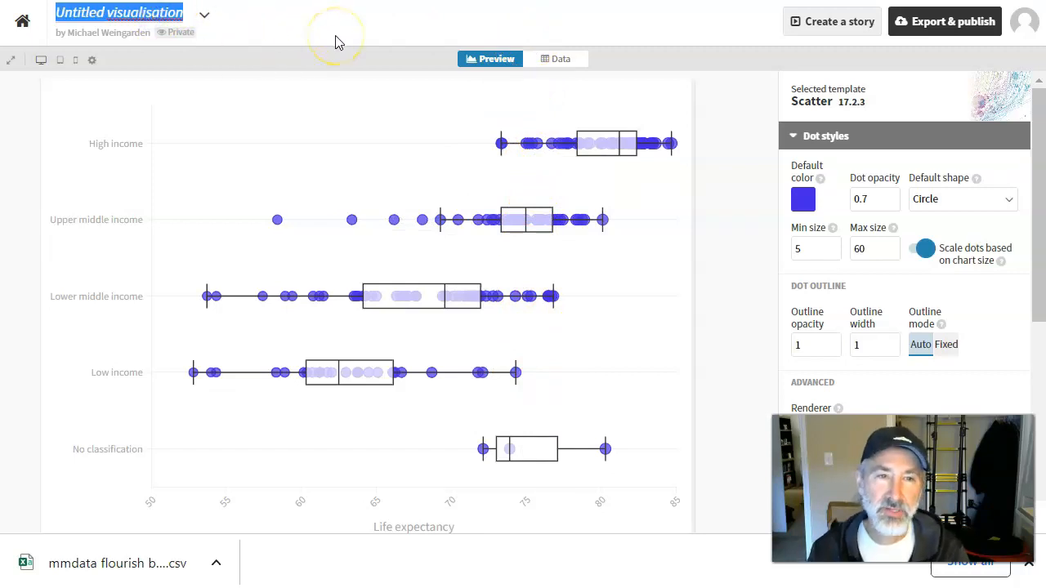
{"action": "type", "text": "MM"}
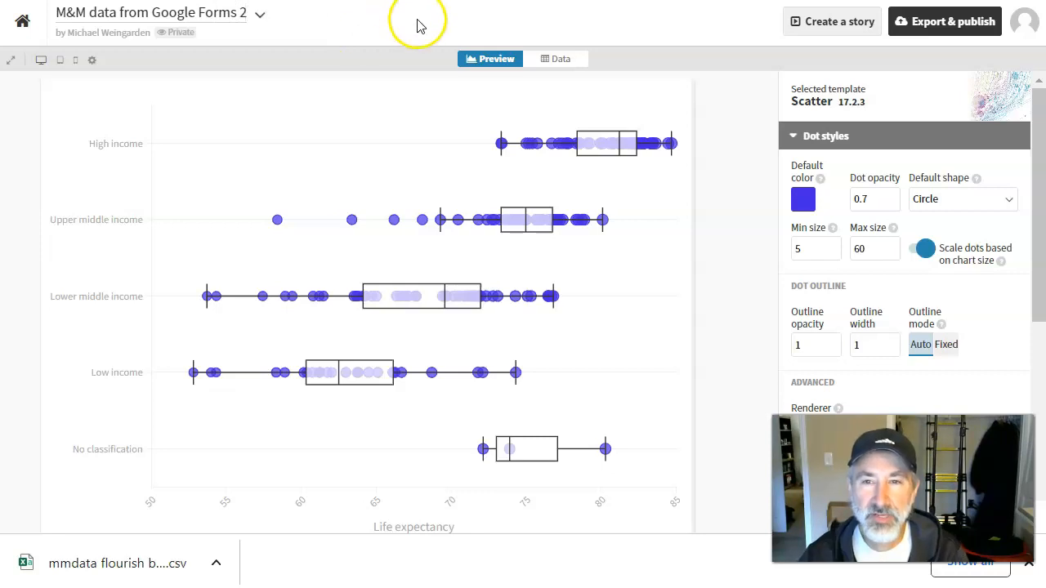
Upload mmdata flourish boxplots2.csv from the scrap folder and import it to replace the sample data in the Data sheet.
{"action": "left_click", "coordinate": [558, 59]}
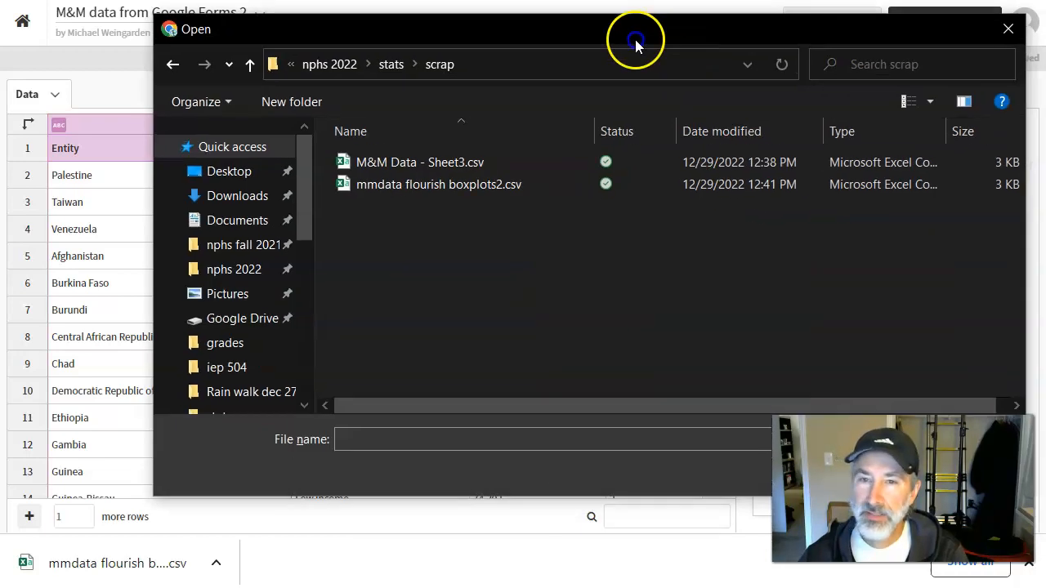
{"action": "left_click_drag", "start_coordinate": [635, 42], "coordinate": [546, 63]}
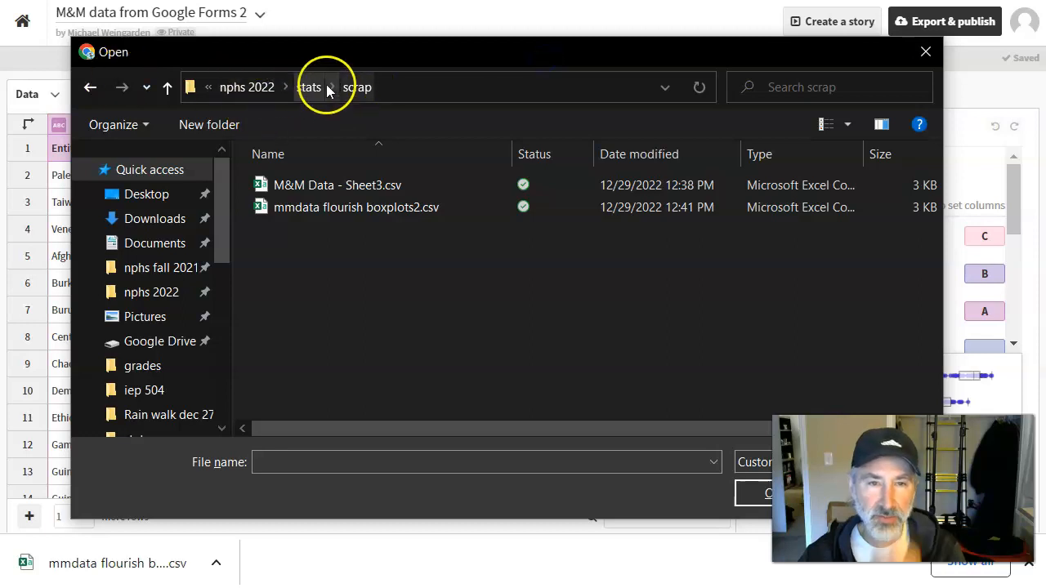
{"action": "left_click", "coordinate": [398, 208]}
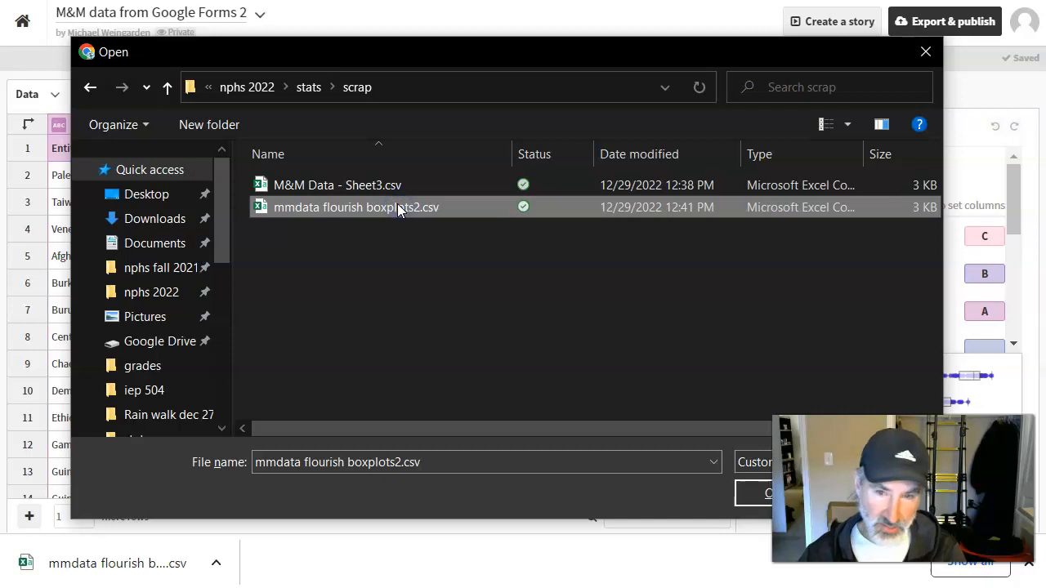
{"action": "left_click", "coordinate": [745, 492]}
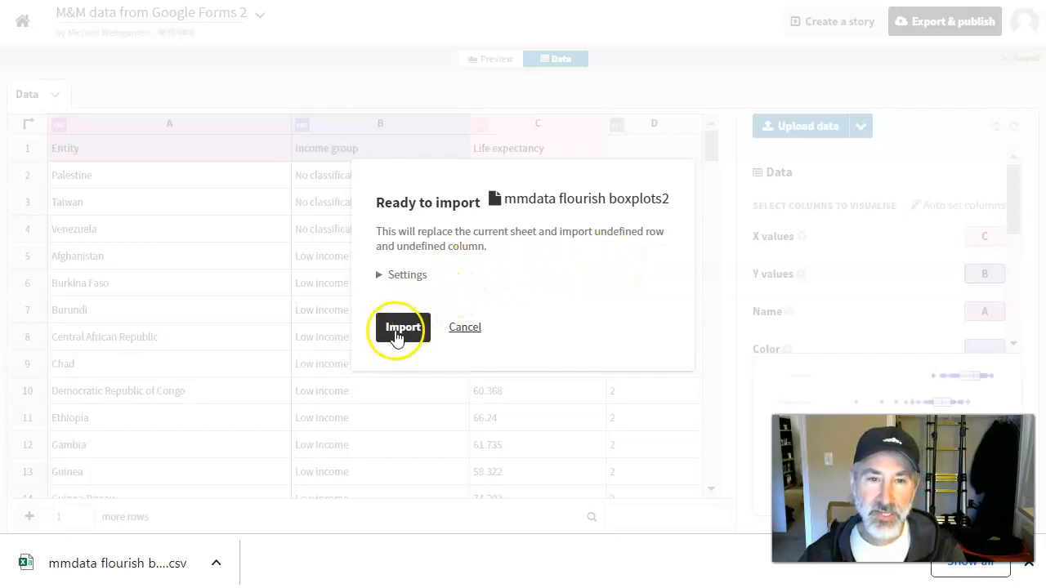
{"action": "left_click", "coordinate": [398, 331]}
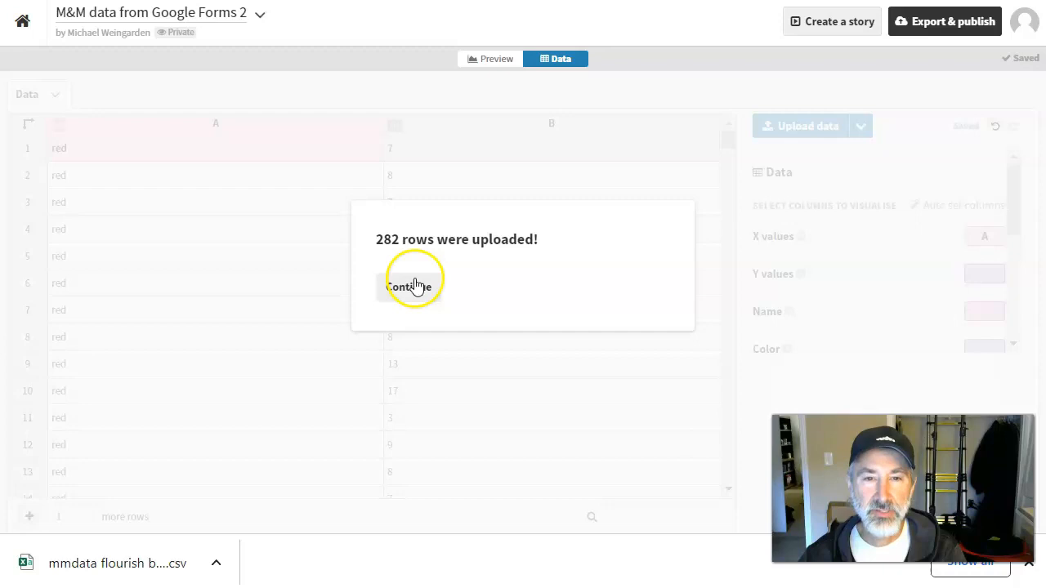
{"action": "left_click", "coordinate": [408, 287]}
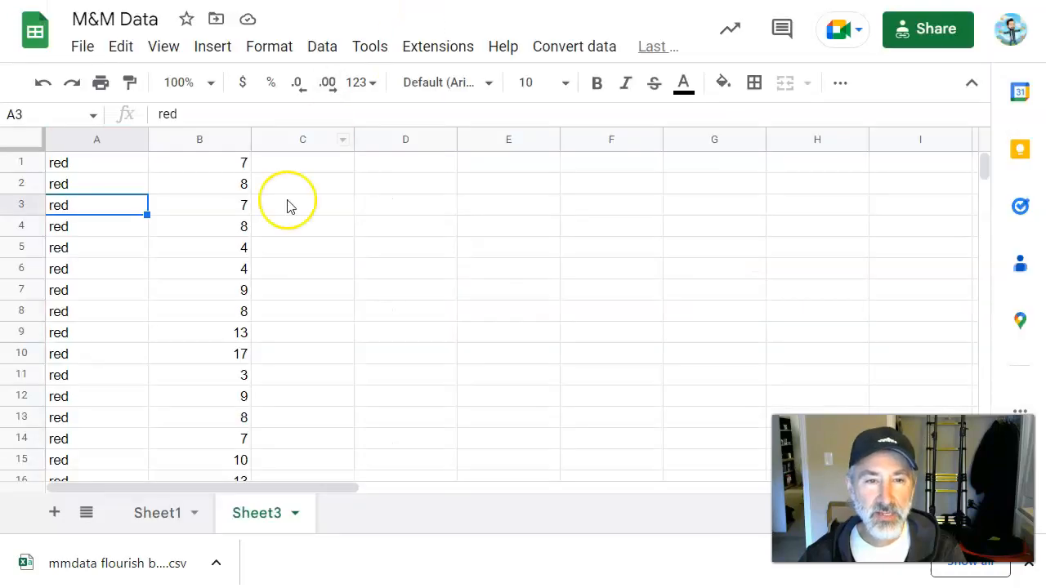
Check how far the colour and count rows extend in Sheet3 of the M&M Data spreadsheet, and return to Flourish.
{"action": "scroll", "coordinate": [202, 358], "scroll_direction": "down", "scroll_amount": 20}
{"action": "scroll", "coordinate": [204, 360], "scroll_direction": "down", "scroll_amount": 20}
{"action": "scroll", "coordinate": [205, 360], "scroll_direction": "up", "scroll_amount": 17}
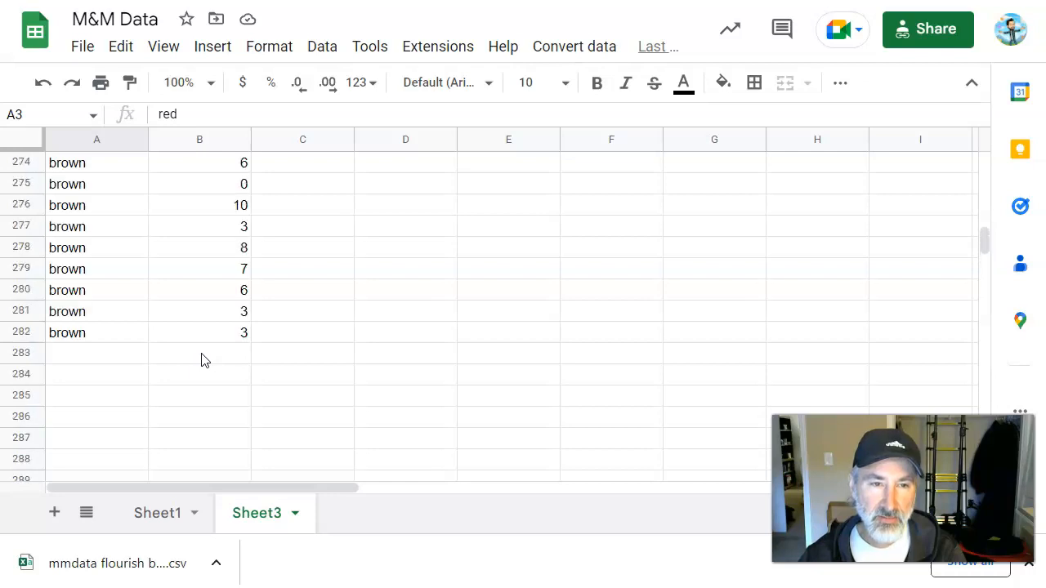
{"action": "scroll", "coordinate": [201, 344], "scroll_direction": "up", "scroll_amount": 20}
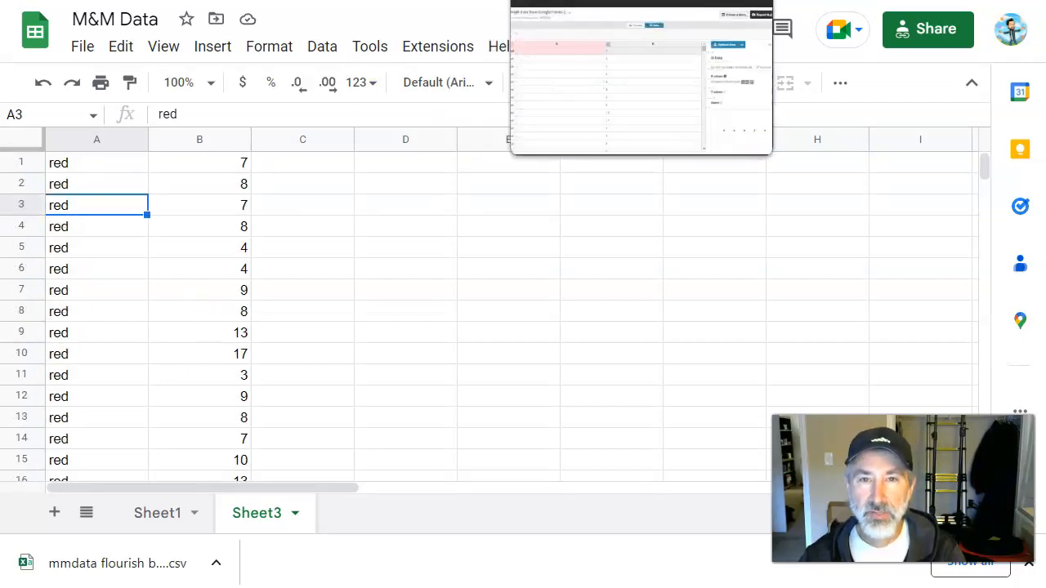
{"action": "left_click", "coordinate": [573, 1]}
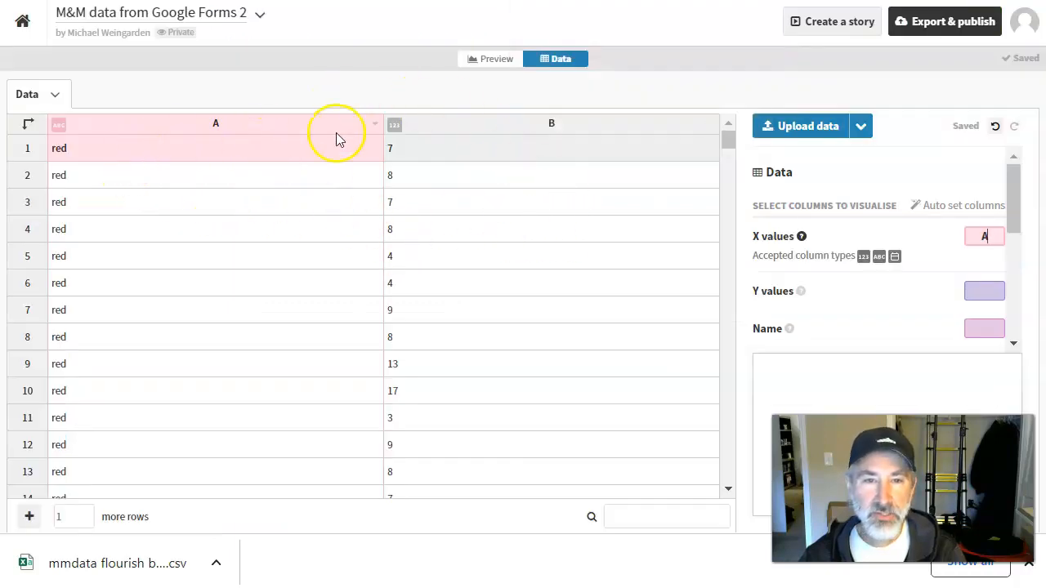
Undo the last change to the column assignments of the imported data.
{"action": "left_click", "coordinate": [211, 125]}
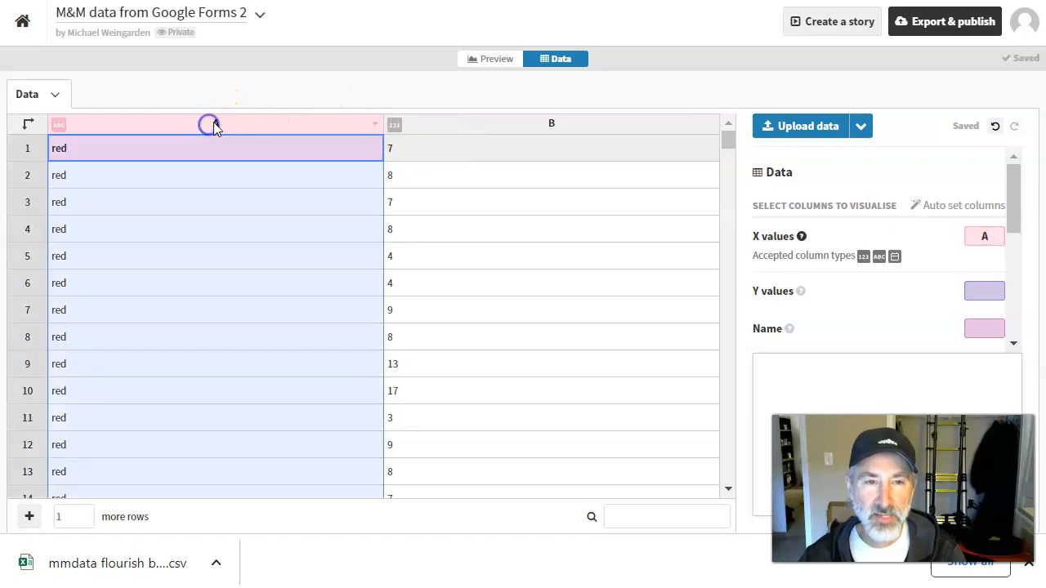
{"action": "left_click", "coordinate": [372, 125]}
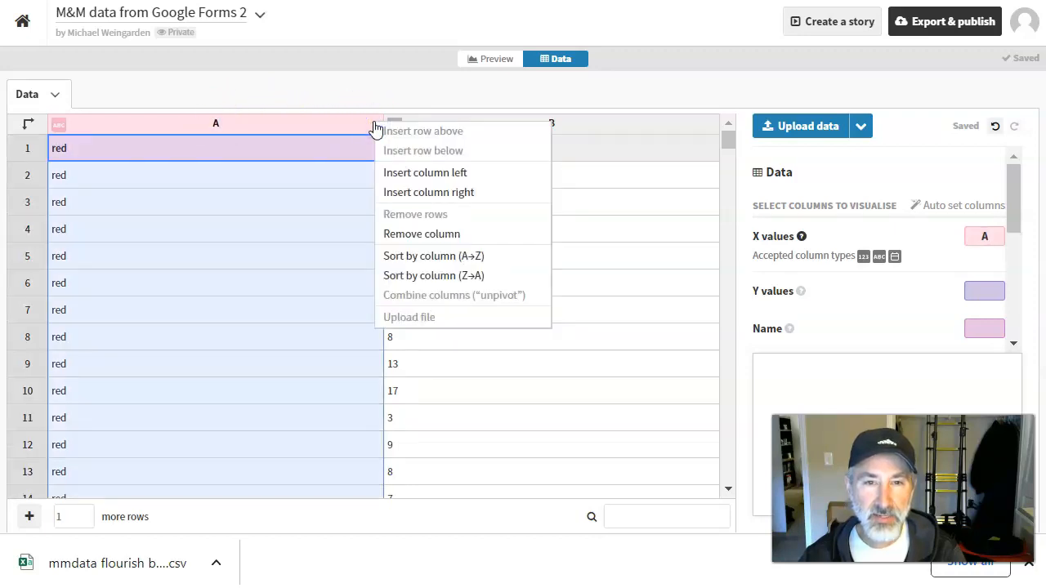
{"action": "left_click", "coordinate": [339, 82]}
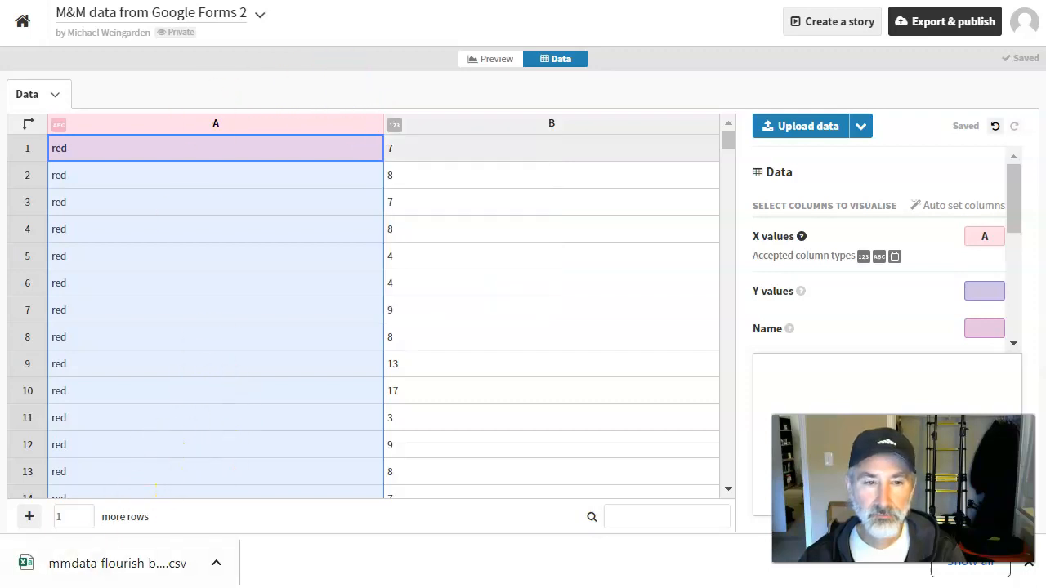
{"action": "key", "text": "ctrl+z"}
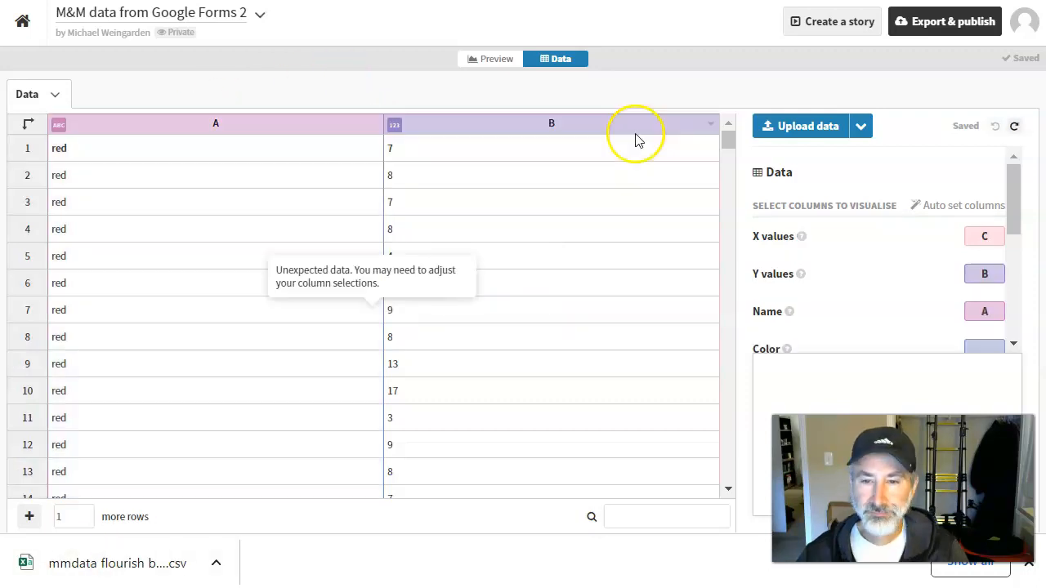
Insert an empty row above row 1 of the imported M&M data.
{"action": "left_click", "coordinate": [30, 149]}
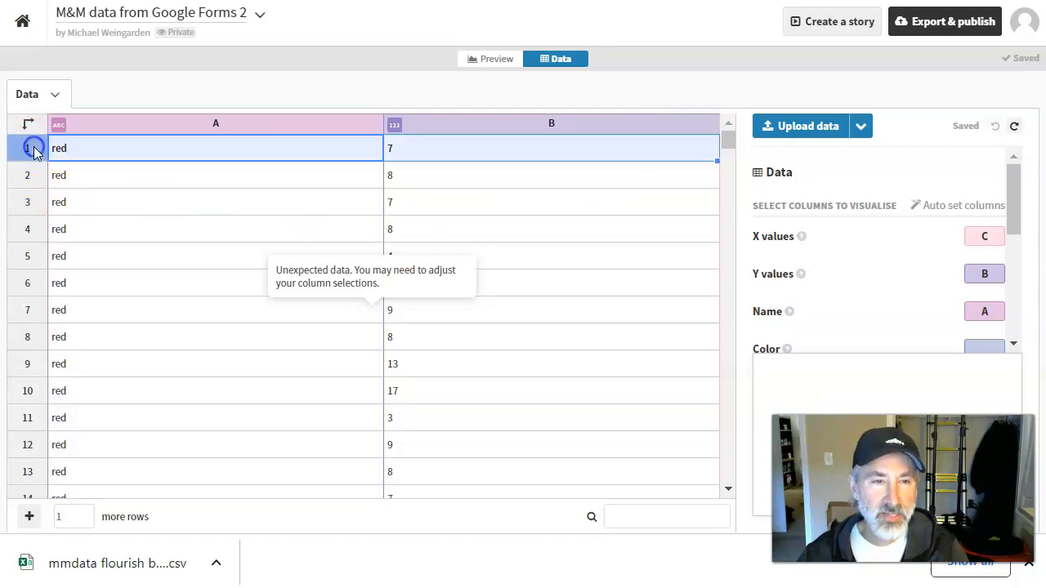
{"action": "right_click", "coordinate": [34, 151]}
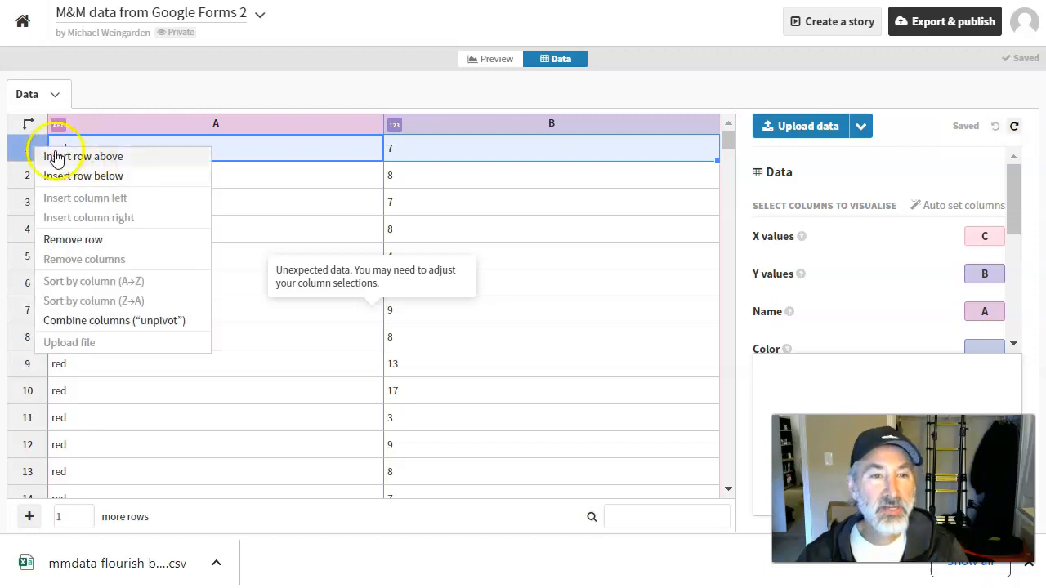
{"action": "left_click", "coordinate": [72, 160]}
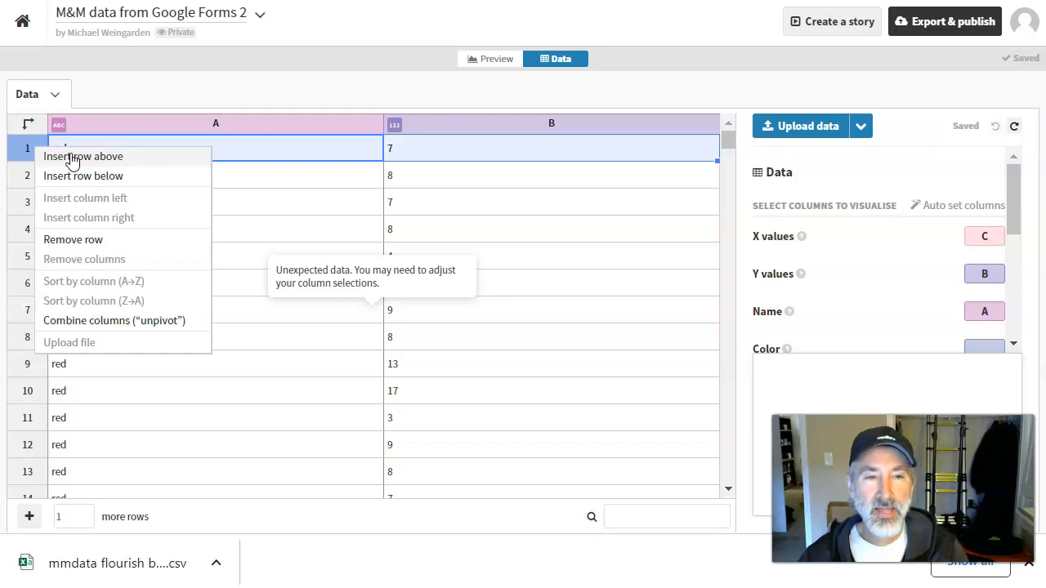
{"action": "left_click", "coordinate": [72, 158]}
Enter the headers Color in cell A1 and Count in cell B1 of the data sheet.
{"action": "left_click", "coordinate": [91, 148]}
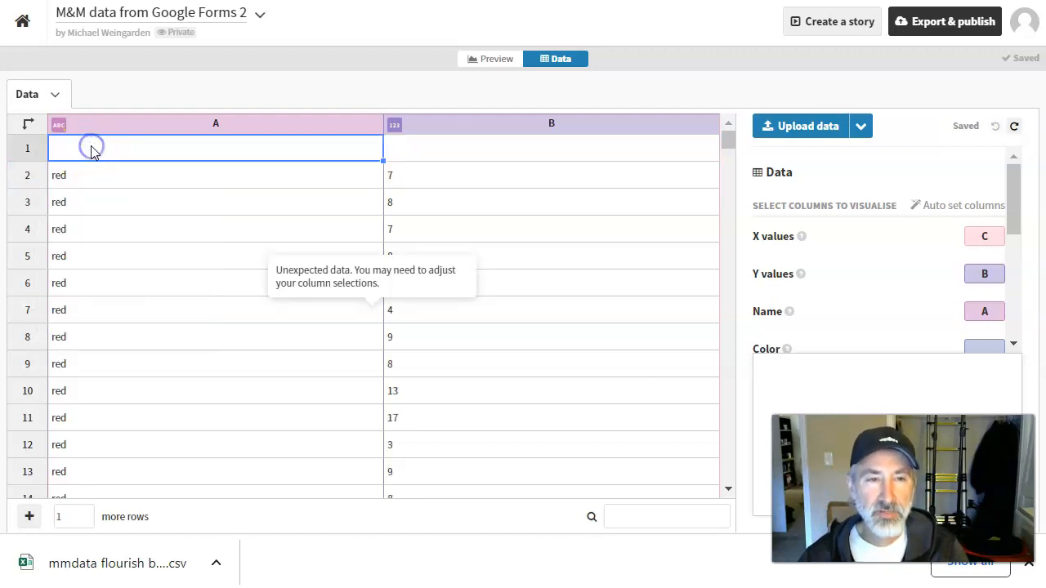
{"action": "left_click", "coordinate": [92, 148]}
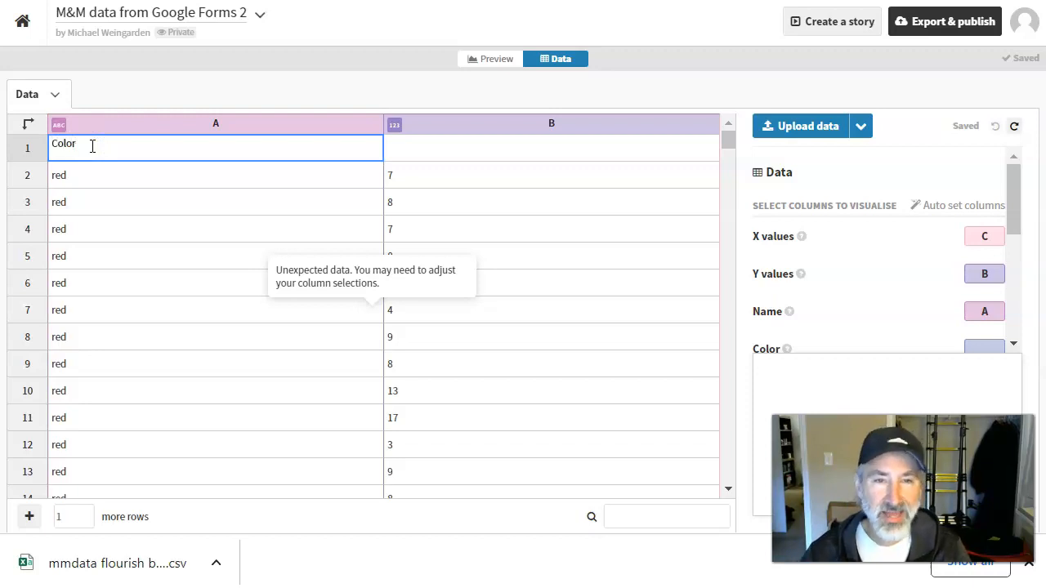
{"action": "left_click", "coordinate": [431, 148]}
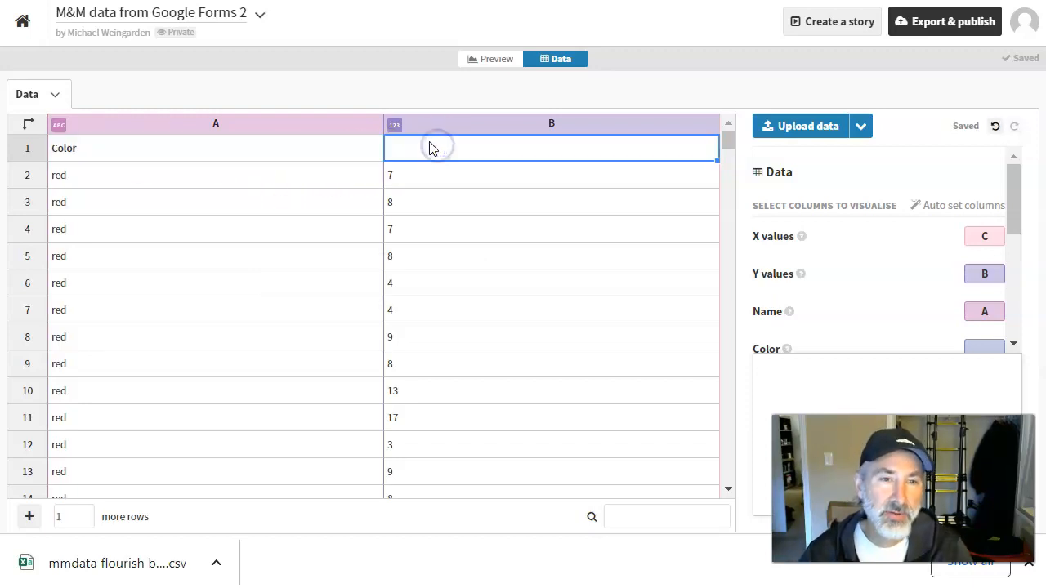
{"action": "left_click", "coordinate": [431, 147]}
{"action": "left_click", "coordinate": [431, 144]}
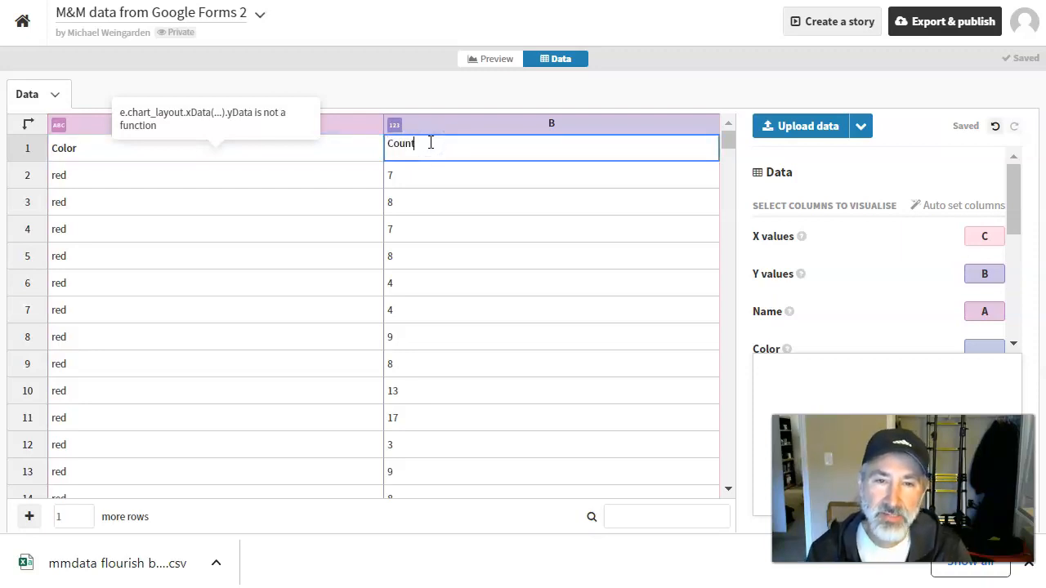
{"action": "type", "text": "Count"}
{"action": "key", "text": "Return"}
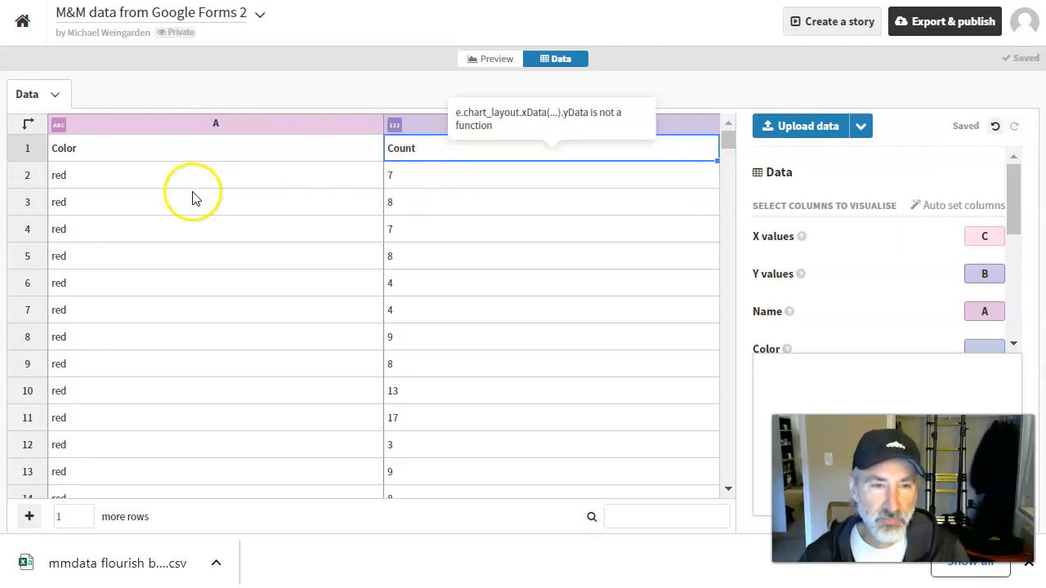
{"action": "left_click", "coordinate": [316, 81]}
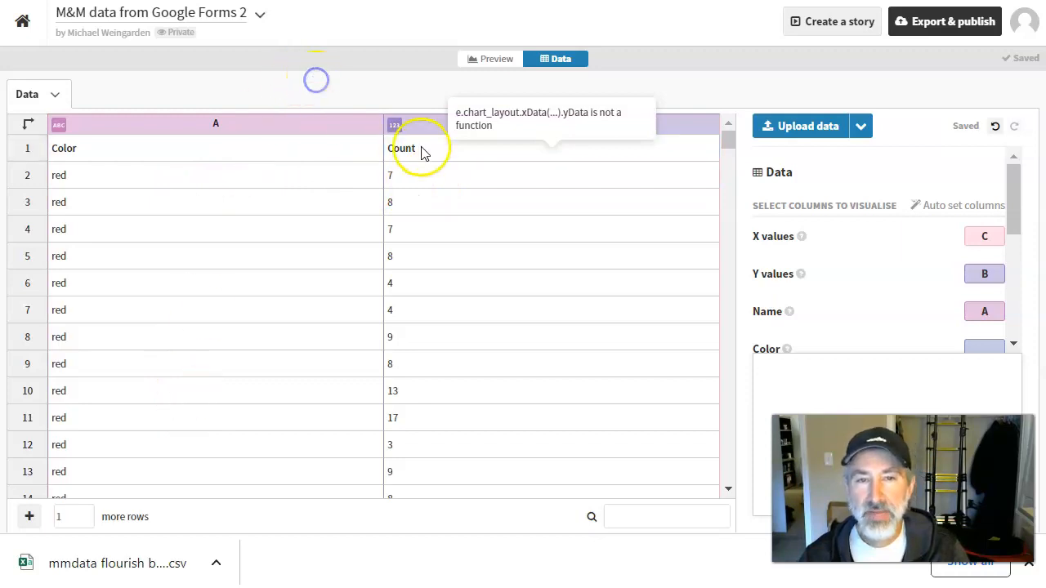
{"action": "left_click", "coordinate": [405, 85]}
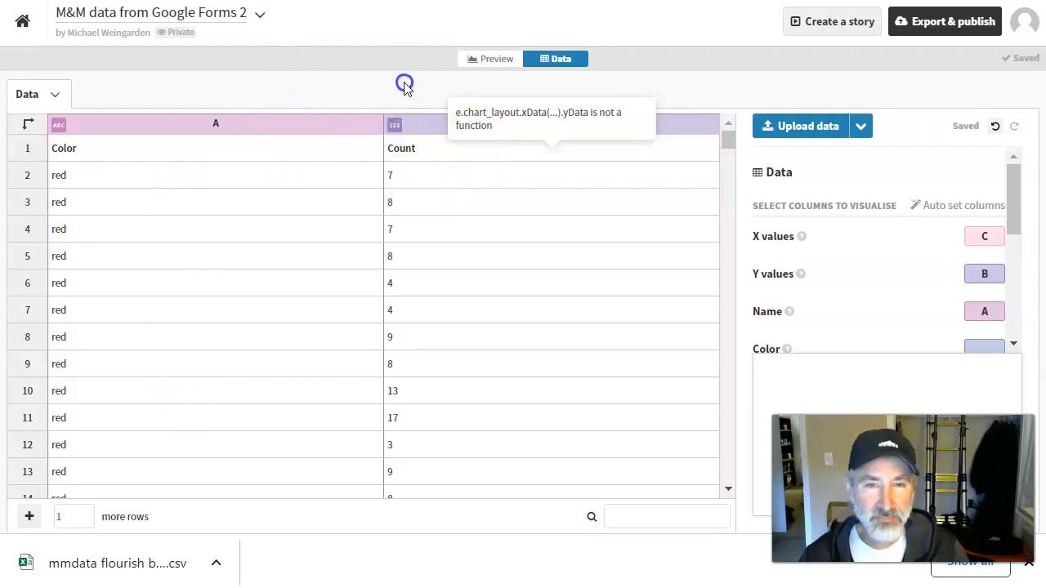
{"action": "left_click", "coordinate": [500, 152]}
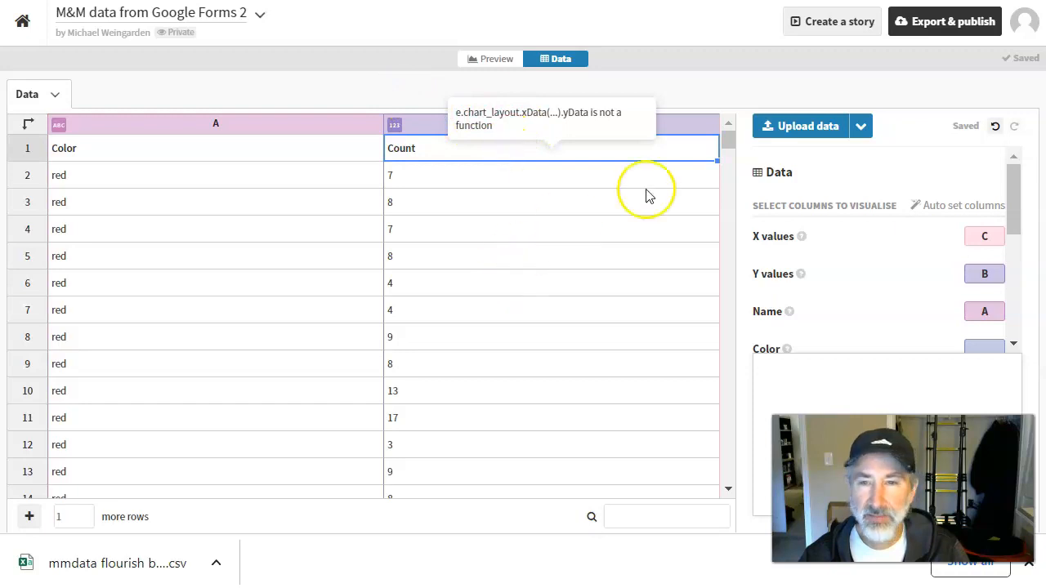
Clear the columns assigned to X values, Y values and Name in the visualisation's data settings.
{"action": "left_click", "coordinate": [995, 236]}
{"action": "key", "text": "BackSpace"}
{"action": "left_click", "coordinate": [987, 275]}
{"action": "key", "text": "BackSpace"}
{"action": "left_click_drag", "start_coordinate": [1016, 234], "coordinate": [1020, 269]}
{"action": "left_click", "coordinate": [991, 234]}
{"action": "key", "text": "BackSpace"}
{"action": "left_click", "coordinate": [986, 242]}
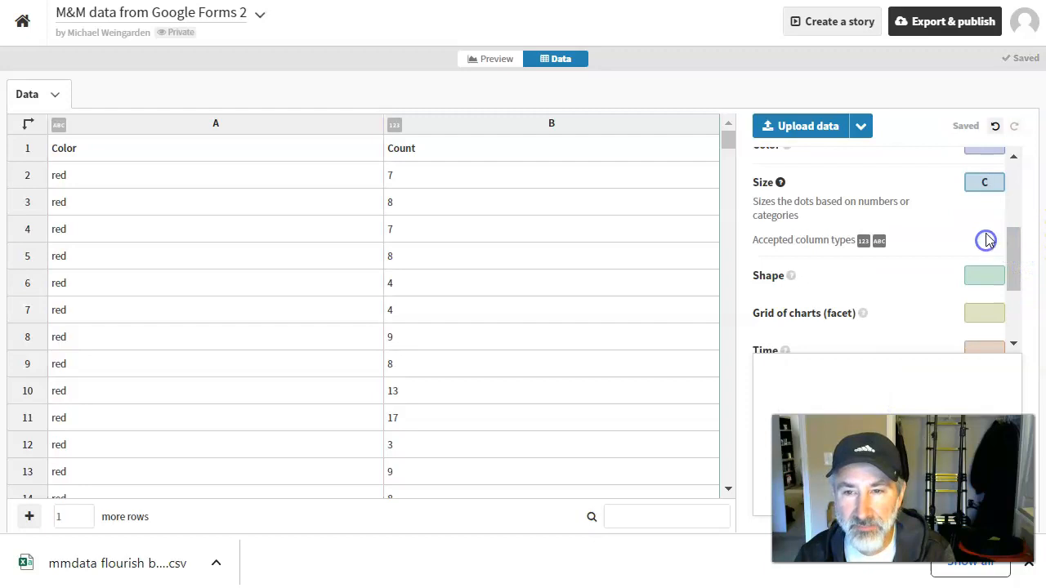
{"action": "left_click", "coordinate": [971, 247]}
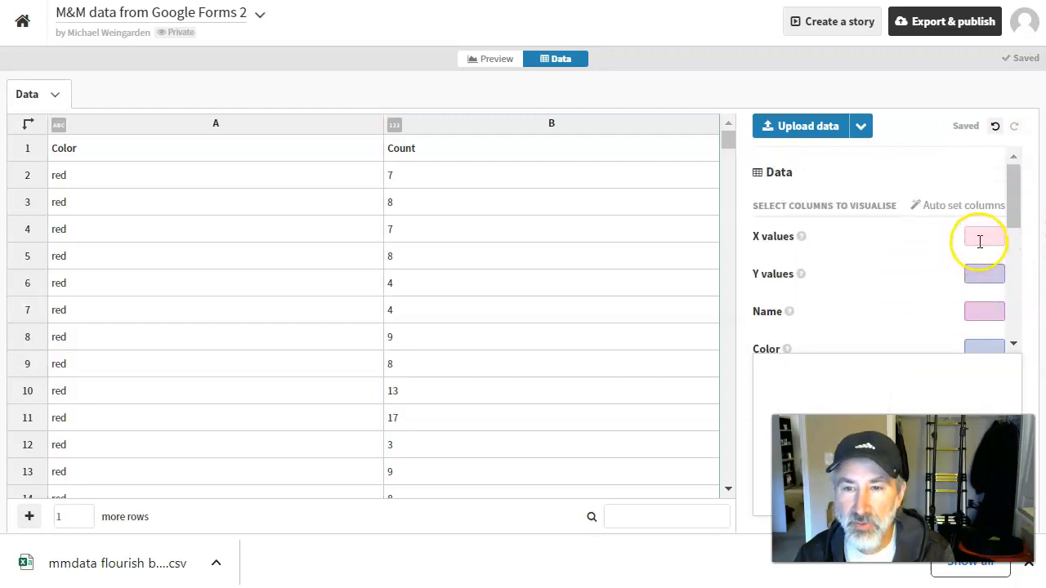
Assign column B to the X values and column A to the Y values, and preview the box plots.
{"action": "left_click", "coordinate": [980, 238]}
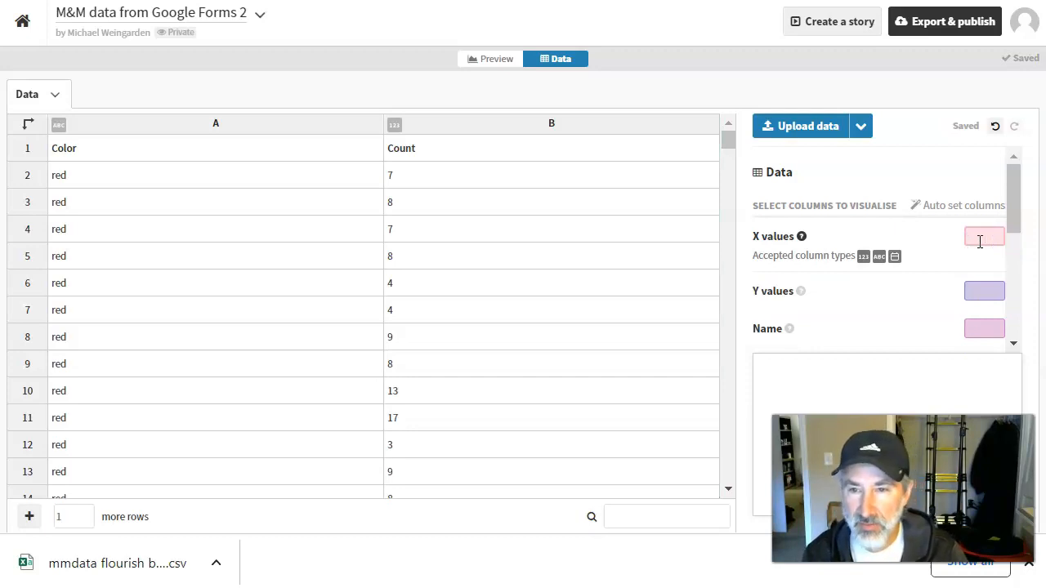
{"action": "type", "text": "B"}
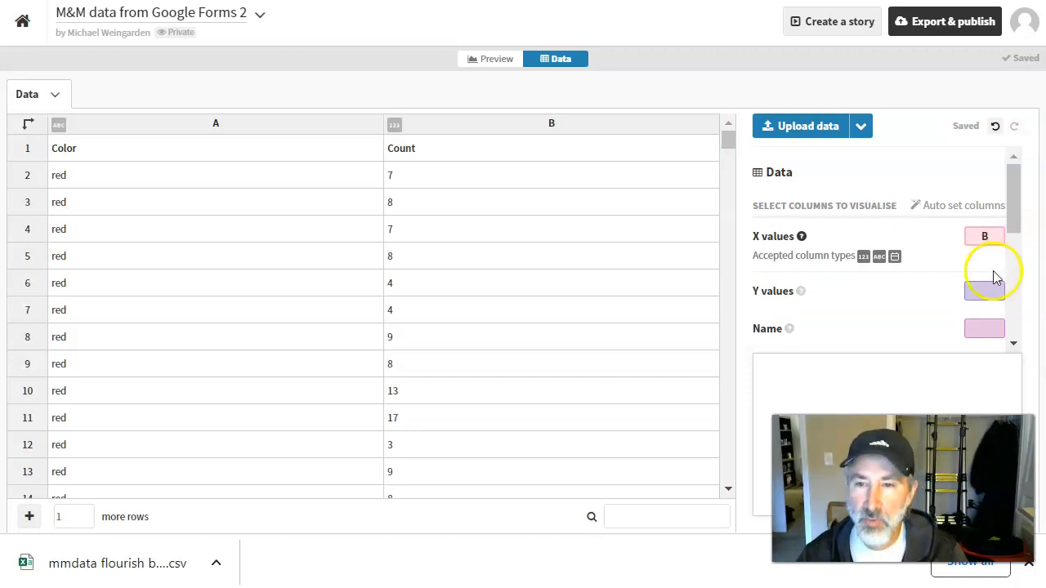
{"action": "left_click", "coordinate": [987, 291]}
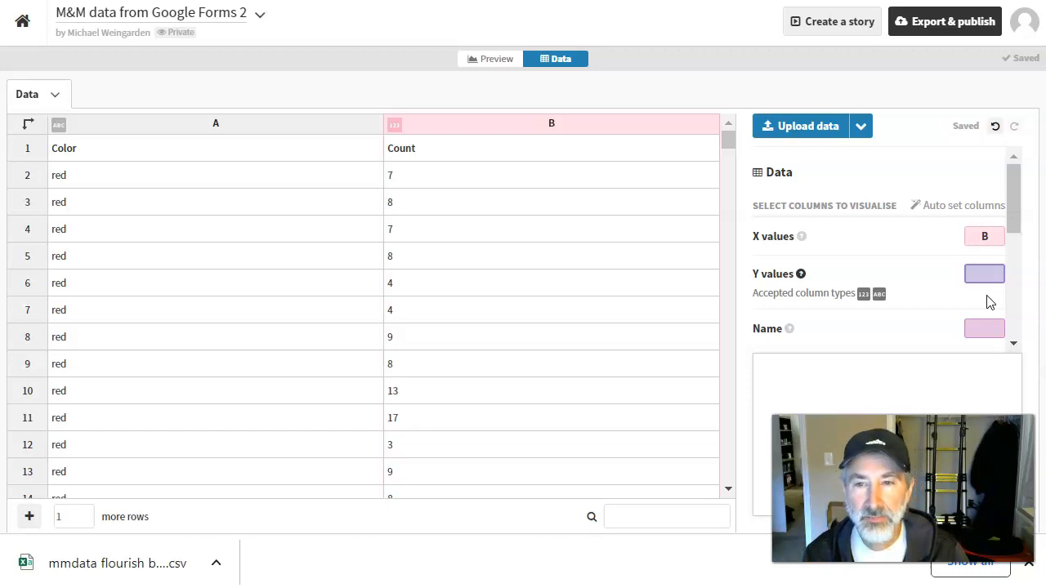
{"action": "left_click", "coordinate": [960, 284]}
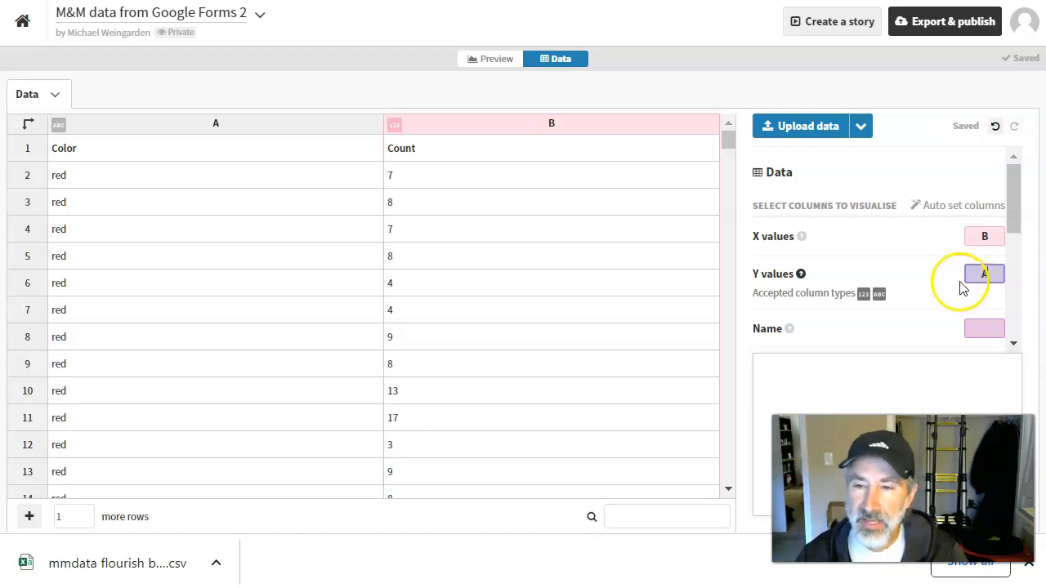
{"action": "scroll", "coordinate": [956, 279], "scroll_direction": "down", "scroll_amount": 2}
{"action": "left_click_drag", "start_coordinate": [1012, 243], "coordinate": [1013, 162]}
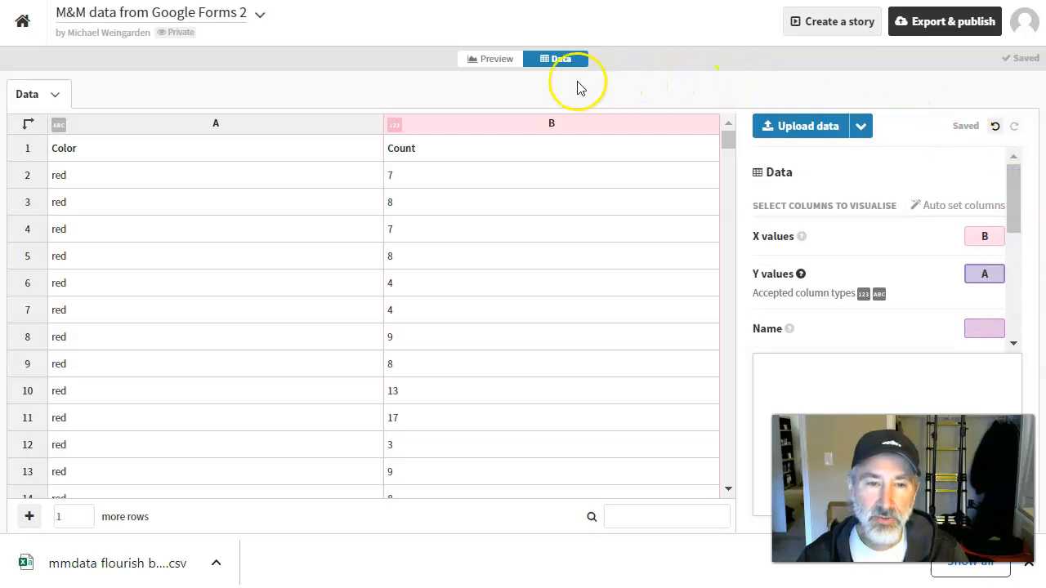
{"action": "left_click", "coordinate": [400, 76]}
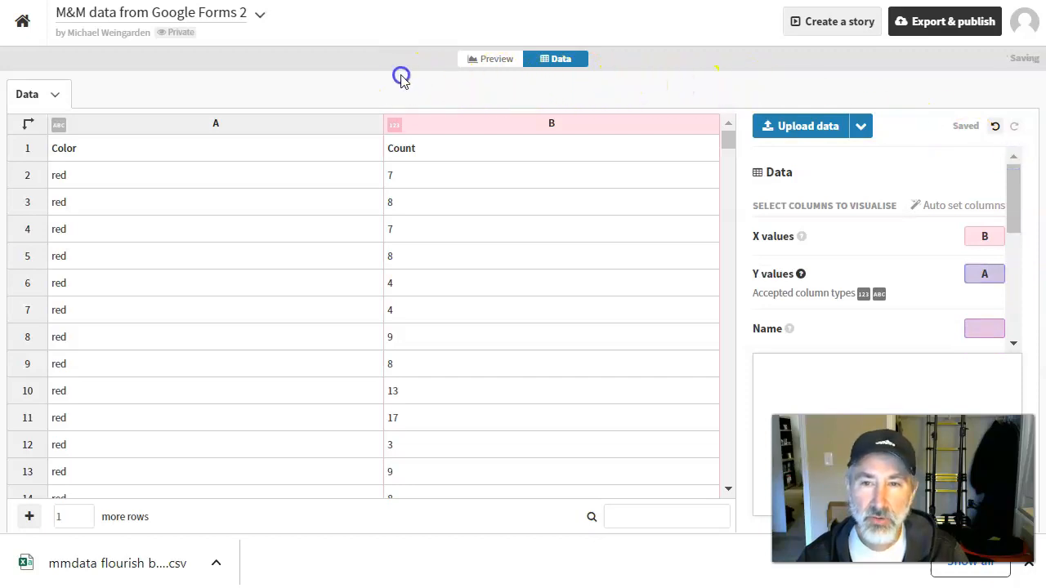
{"action": "left_click", "coordinate": [491, 58]}
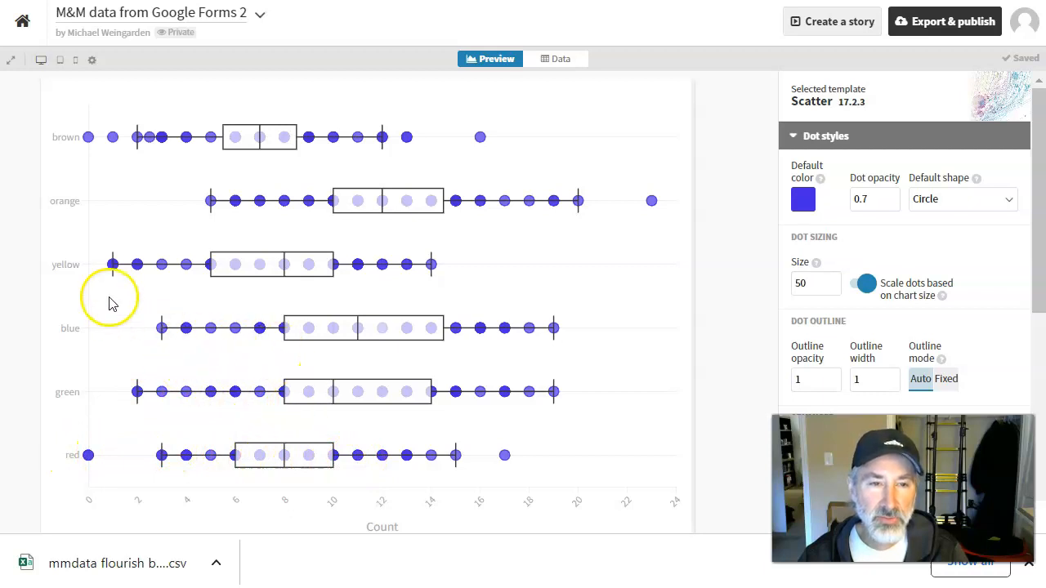
{"action": "mouse_move", "coordinate": [278, 151]}
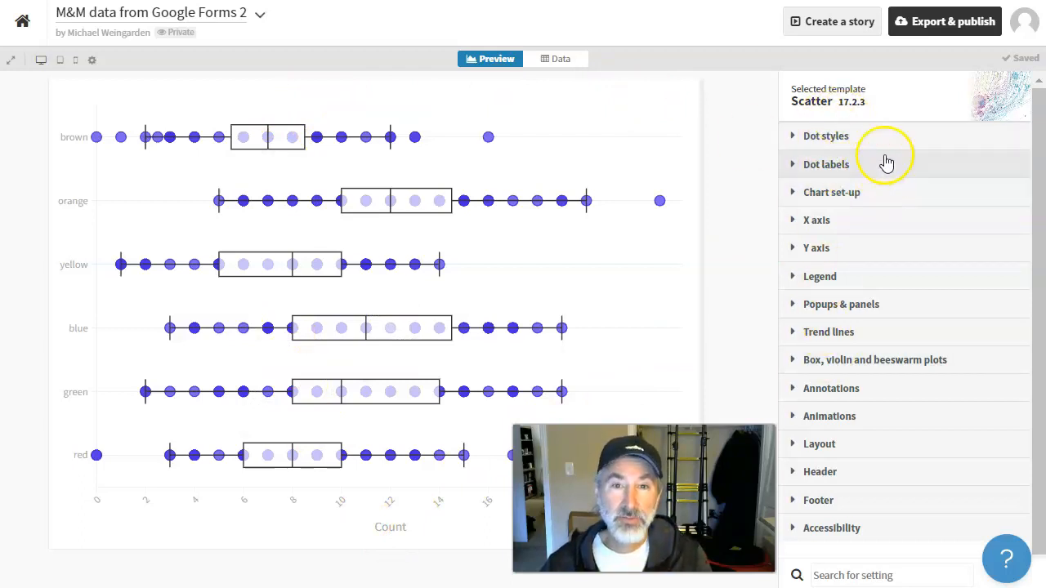
Assign column A to the Color setting of the data and check the color names down the data sheet.
{"action": "left_click", "coordinate": [565, 60]}
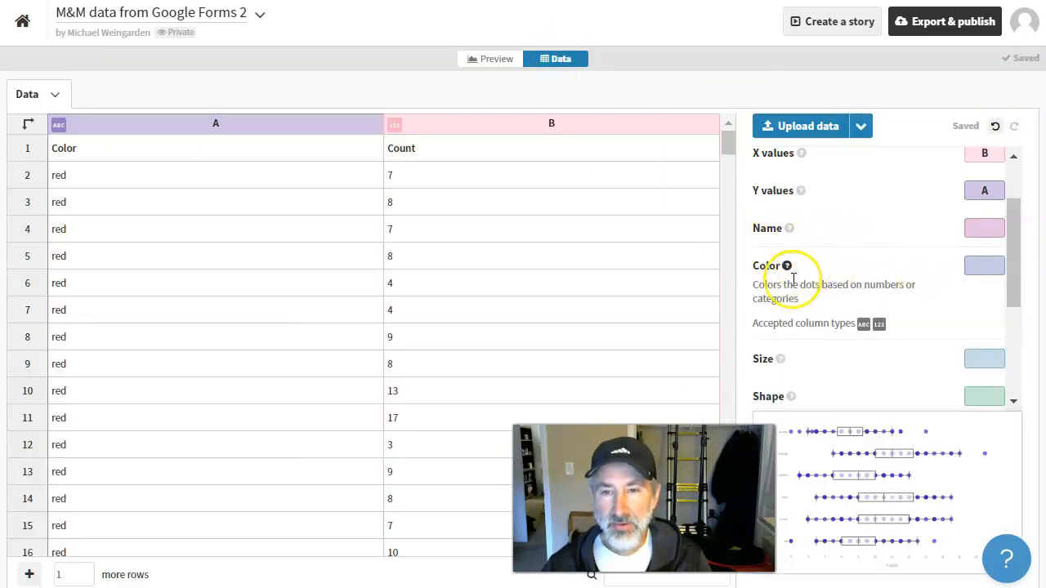
{"action": "scroll", "coordinate": [793, 272], "scroll_direction": "up", "scroll_amount": 1}
{"action": "scroll", "coordinate": [859, 354], "scroll_direction": "down", "scroll_amount": 2}
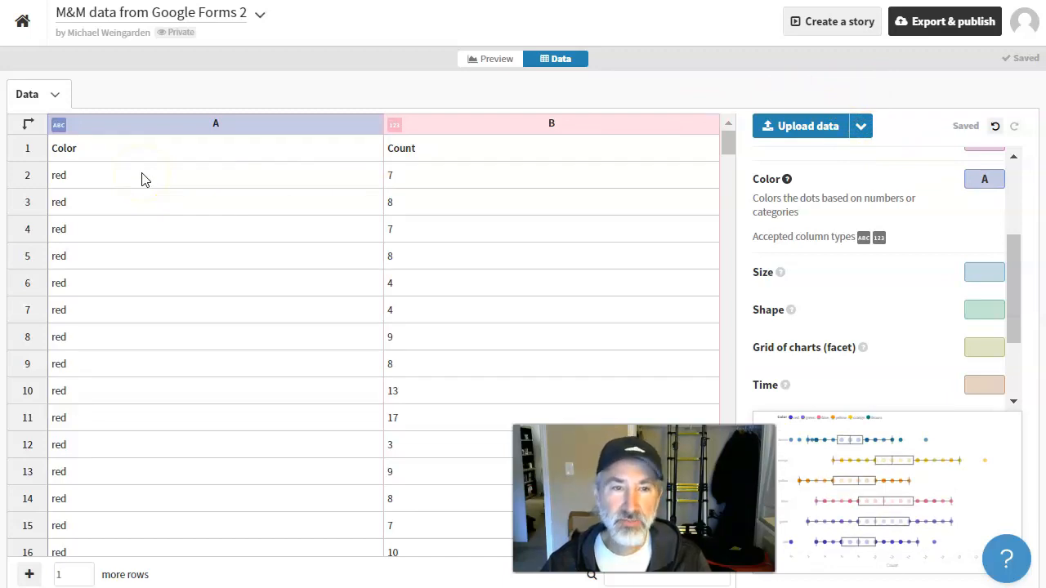
{"action": "scroll", "coordinate": [156, 292], "scroll_direction": "down", "scroll_amount": 15}
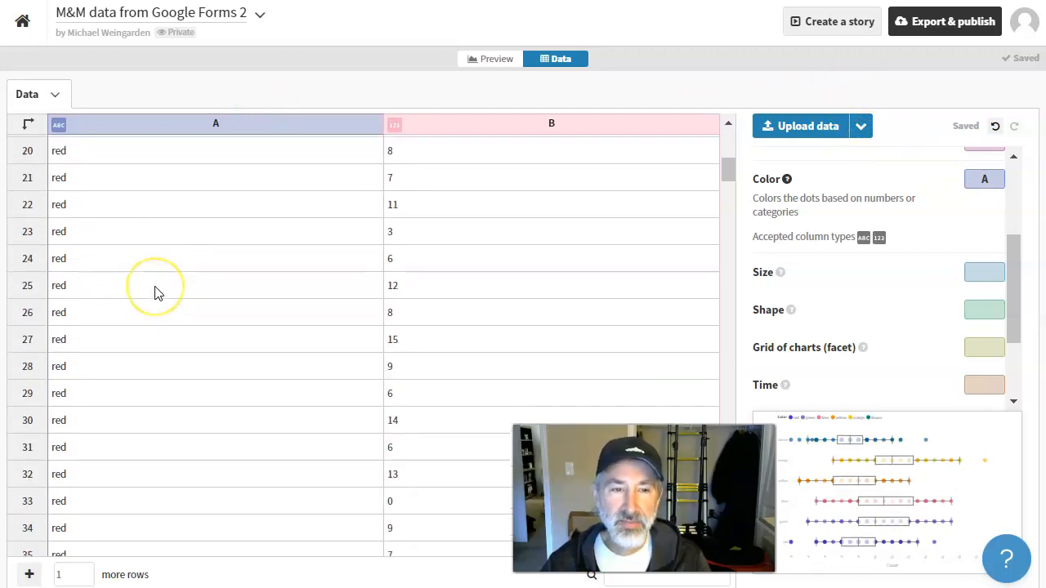
{"action": "scroll", "coordinate": [157, 293], "scroll_direction": "down", "scroll_amount": 19}
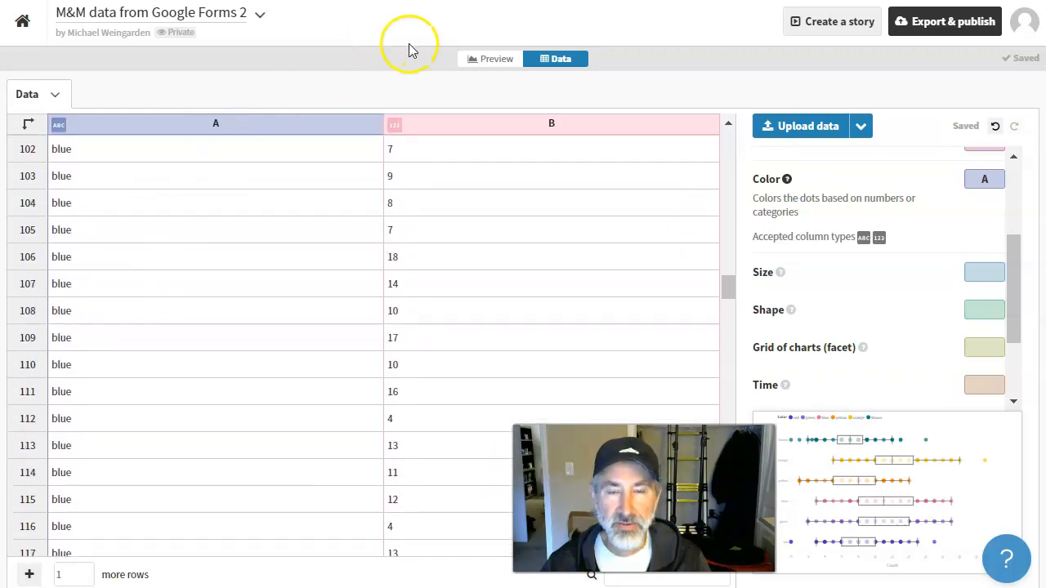
{"action": "scroll", "coordinate": [327, 225], "scroll_direction": "up", "scroll_amount": 20}
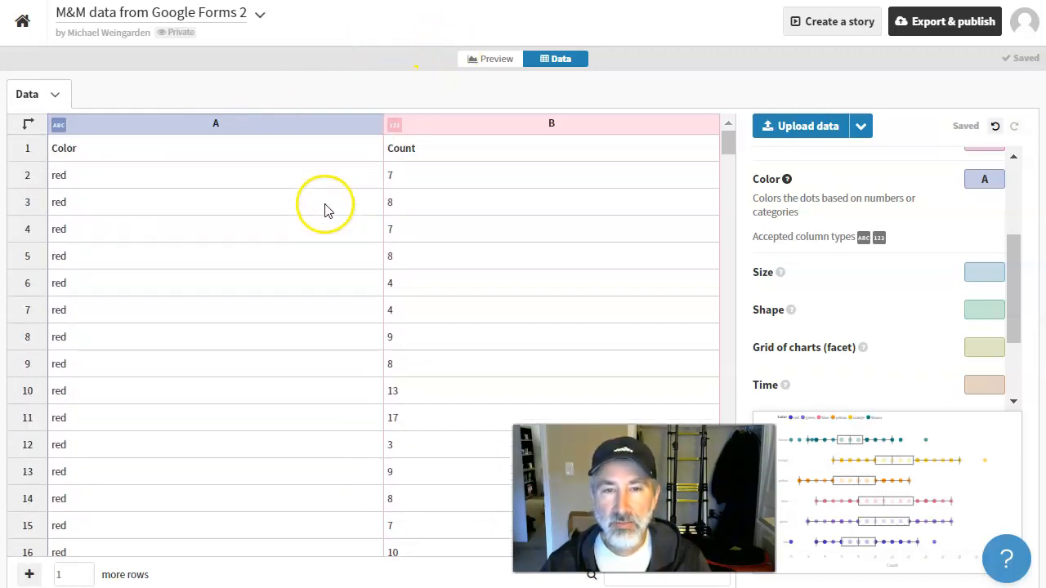
Inspect the colored box plots in the preview and review the column assignments in the data settings.
{"action": "left_click", "coordinate": [485, 69]}
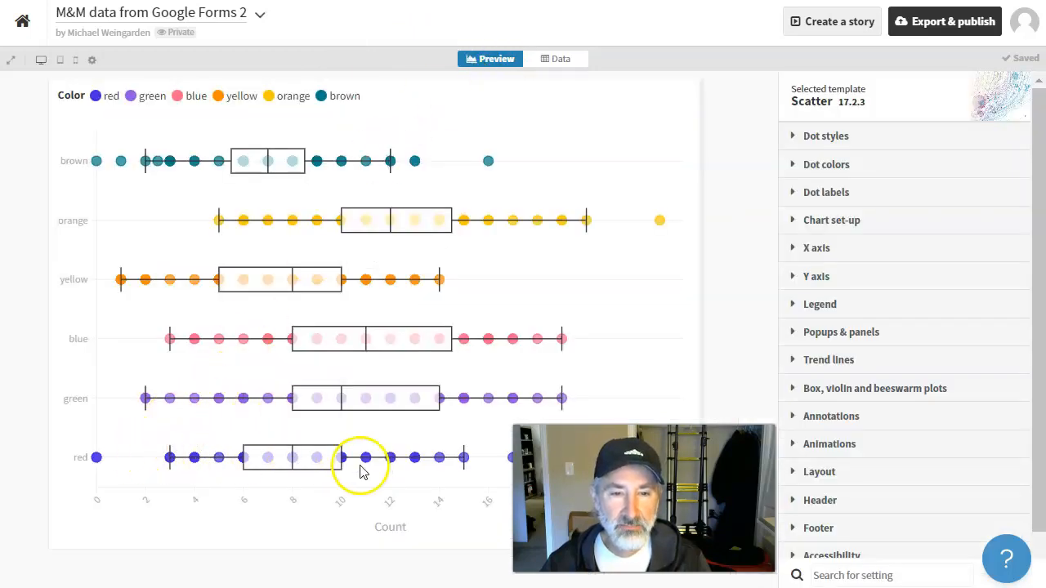
{"action": "mouse_move", "coordinate": [319, 473]}
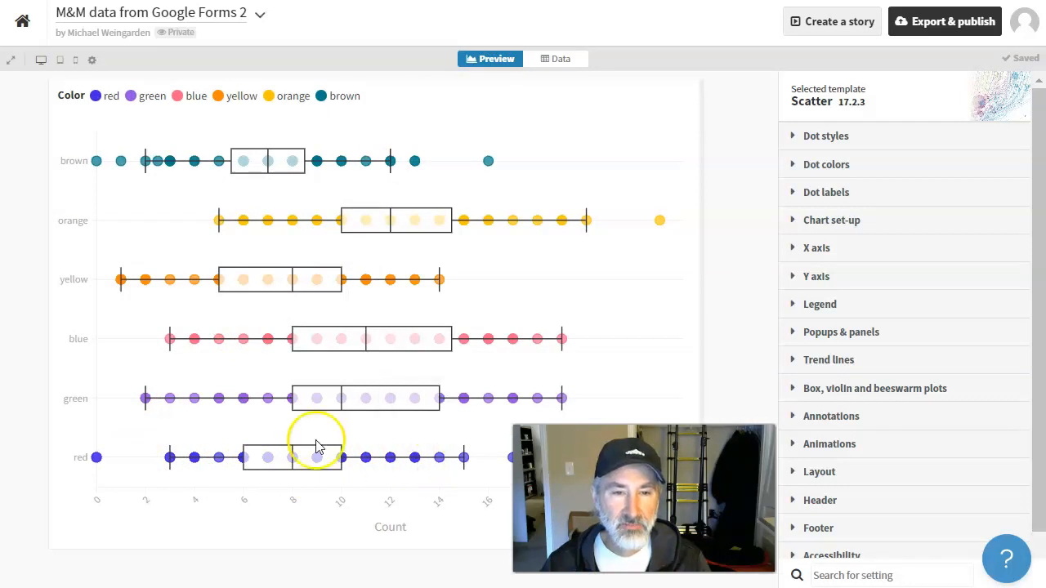
{"action": "mouse_move", "coordinate": [171, 343]}
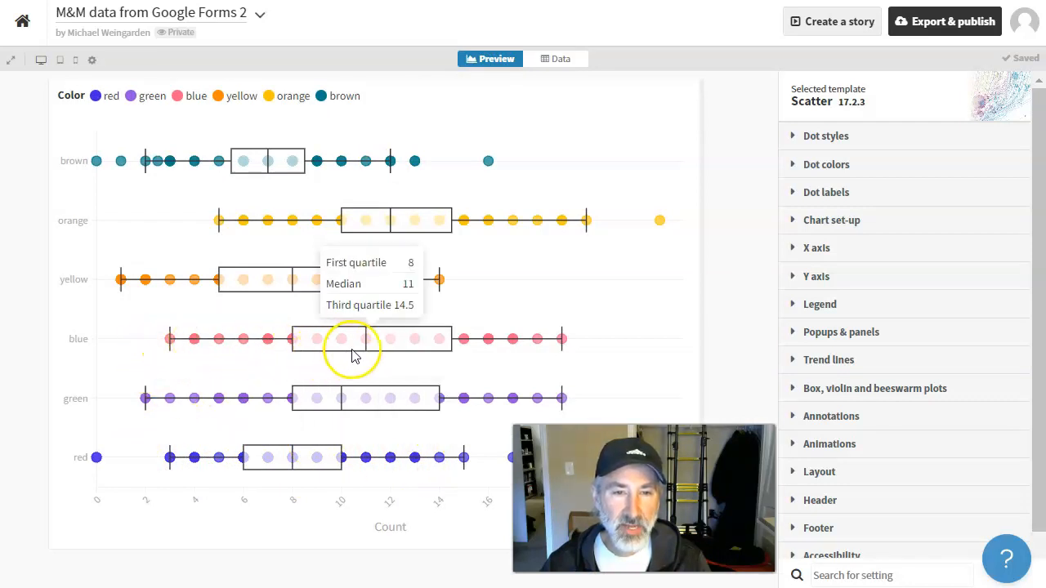
{"action": "mouse_move", "coordinate": [176, 282]}
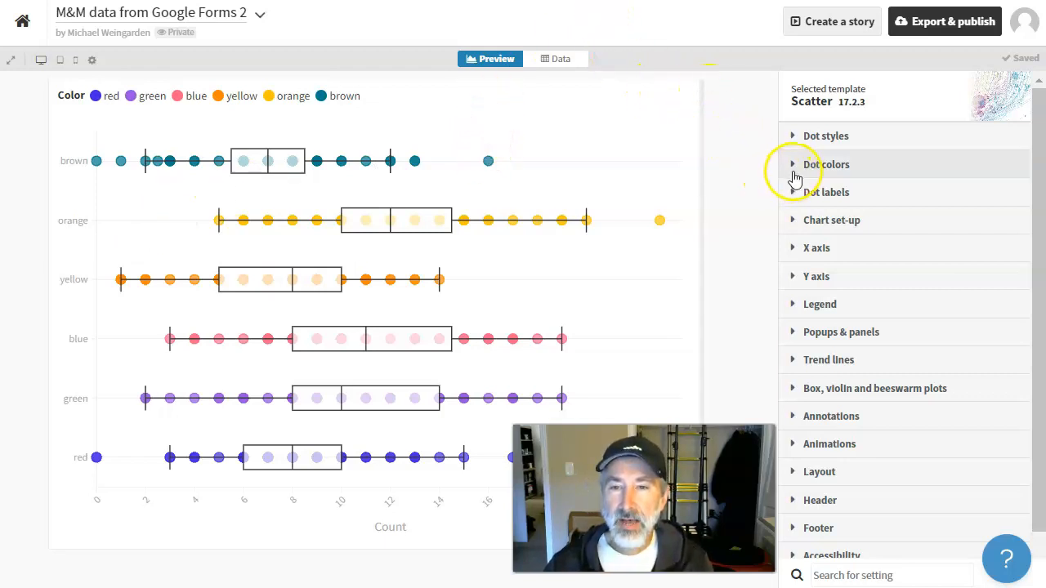
{"action": "left_click", "coordinate": [546, 61]}
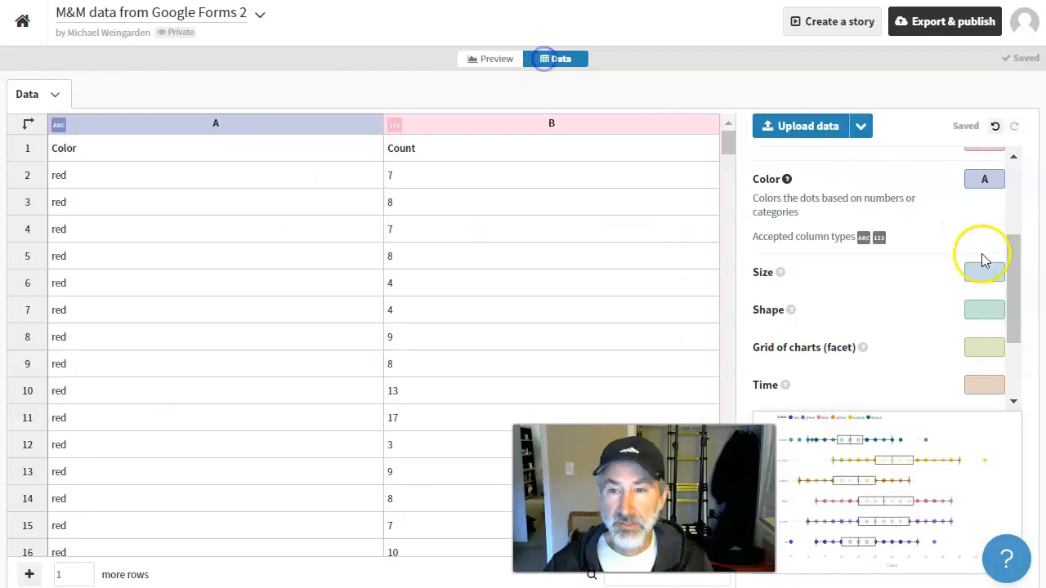
{"action": "scroll", "coordinate": [973, 217], "scroll_direction": "up", "scroll_amount": 3}
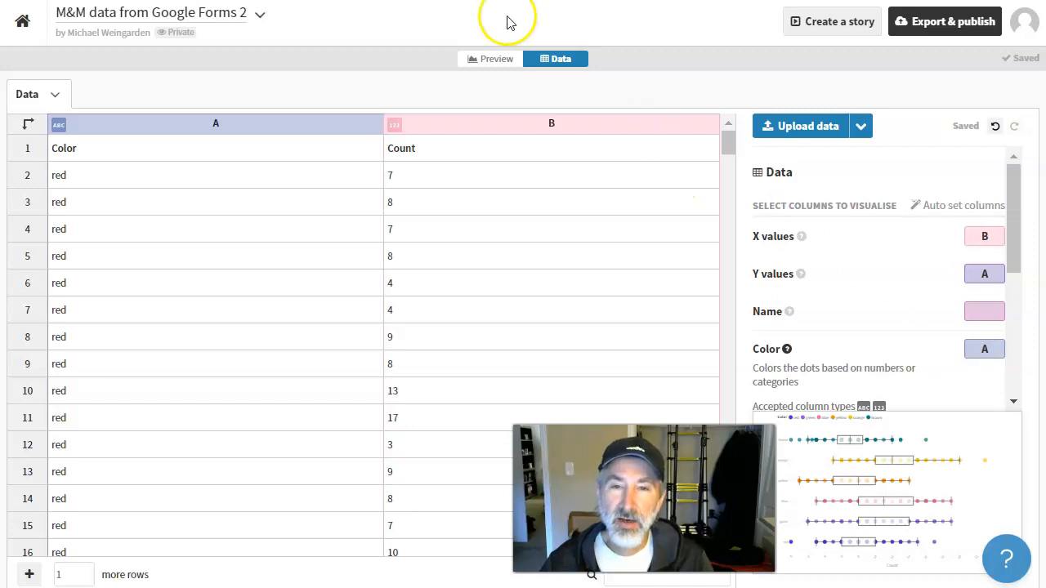
Open the chart's dot colors palette for editing and look through its list of colors.
{"action": "left_click", "coordinate": [492, 59]}
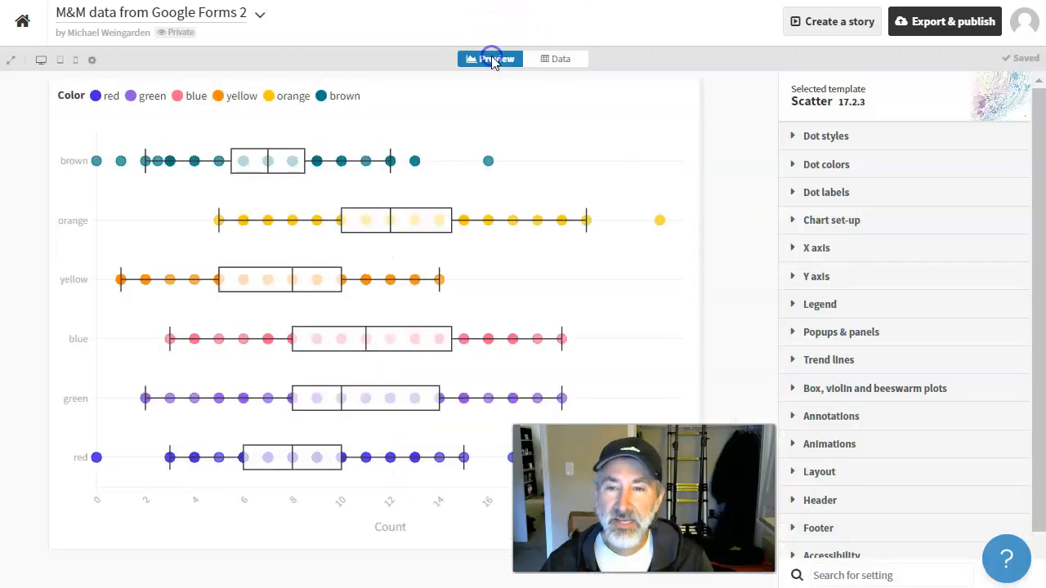
{"action": "left_click", "coordinate": [796, 164]}
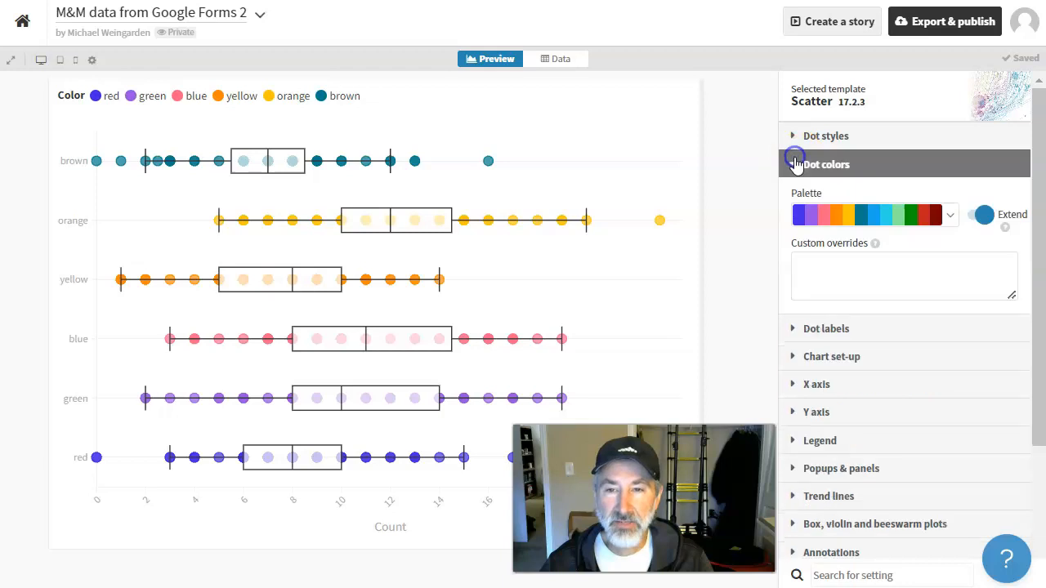
{"action": "left_click", "coordinate": [949, 216]}
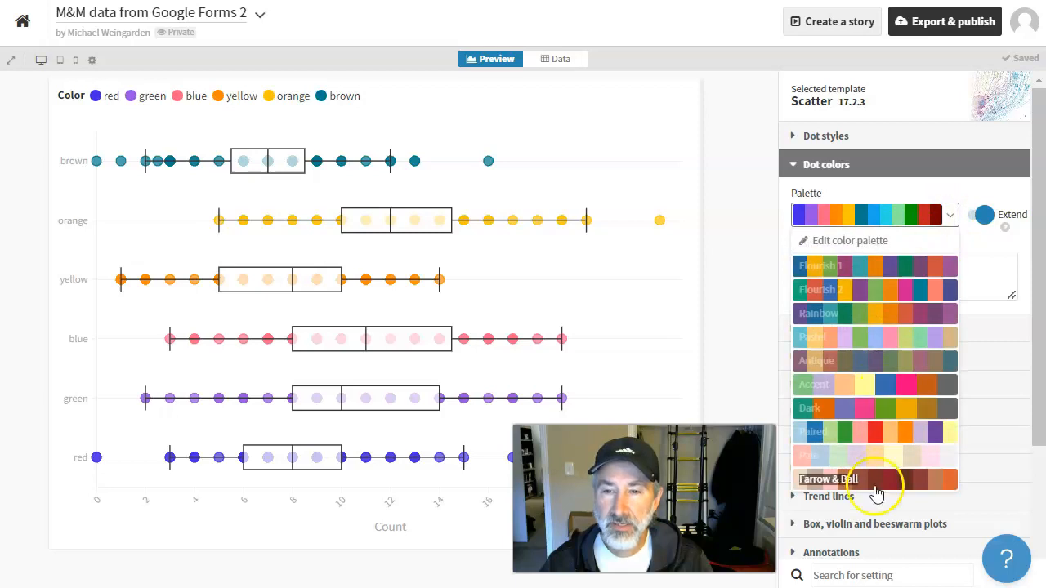
{"action": "left_click", "coordinate": [902, 187]}
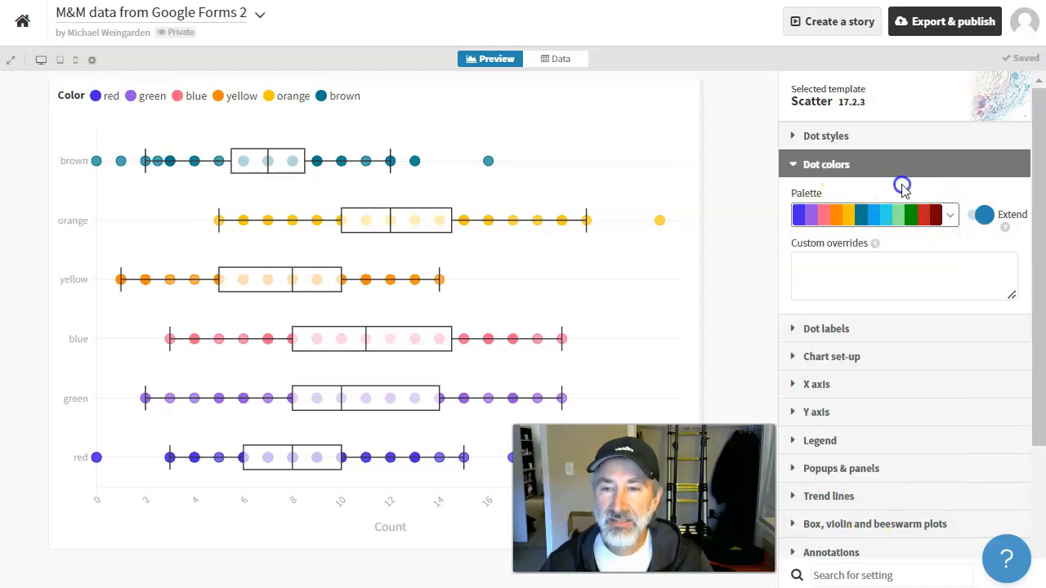
{"action": "left_click", "coordinate": [876, 224]}
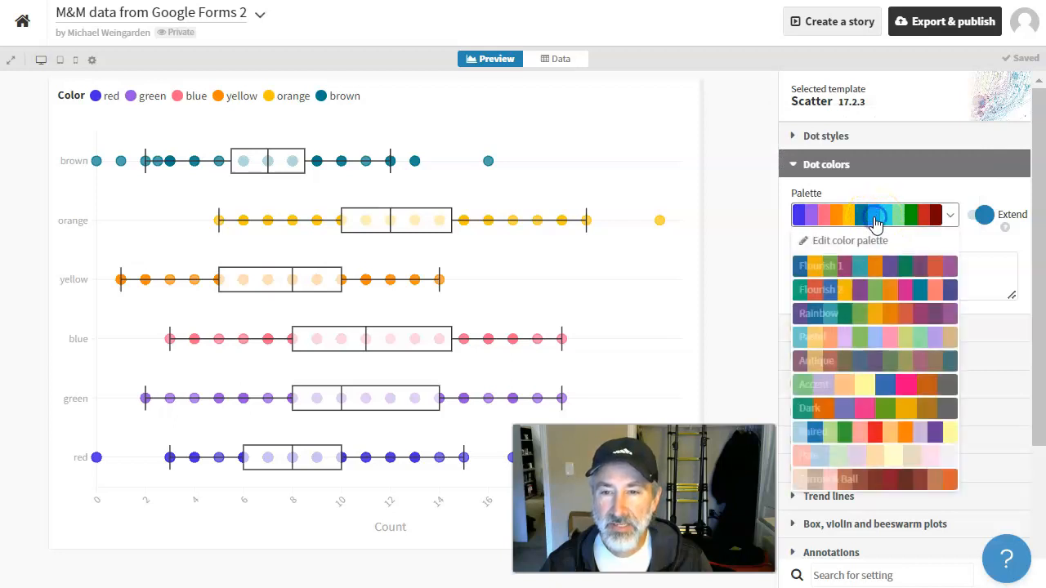
{"action": "left_click", "coordinate": [864, 242]}
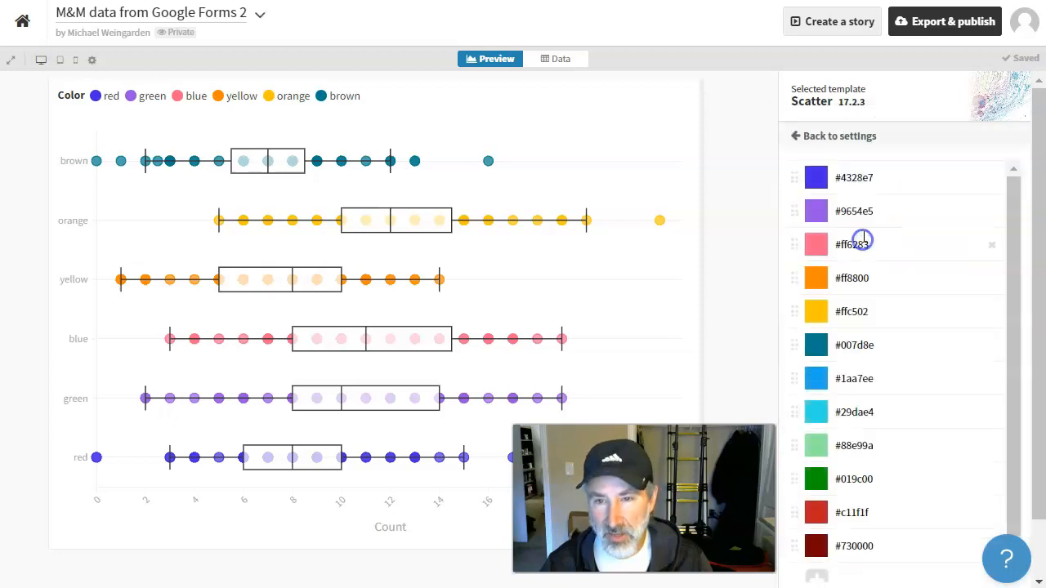
{"action": "left_click_drag", "start_coordinate": [1021, 290], "coordinate": [1022, 365]}
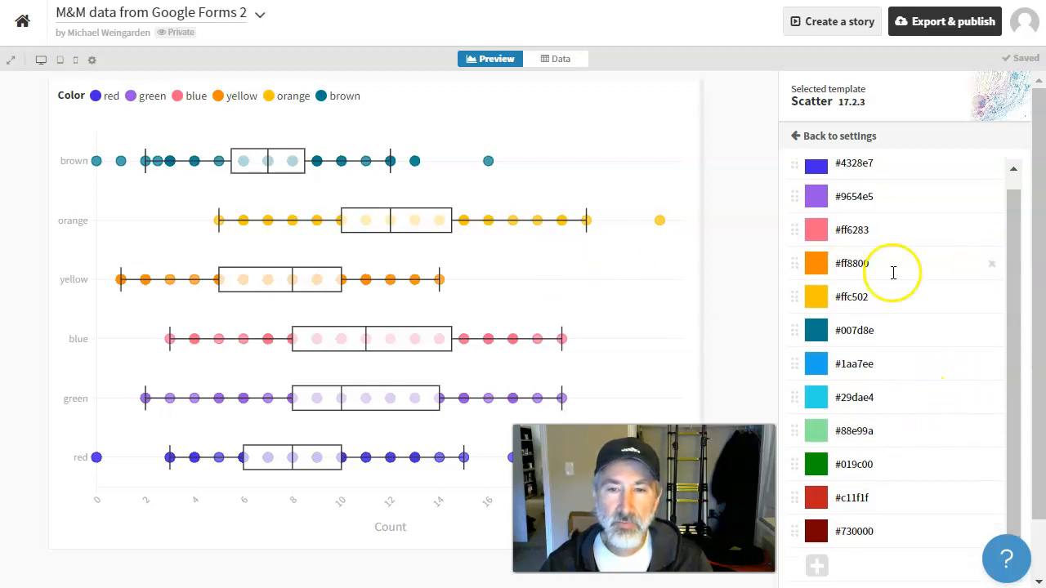
{"action": "scroll", "coordinate": [892, 274], "scroll_direction": "up", "scroll_amount": 1}
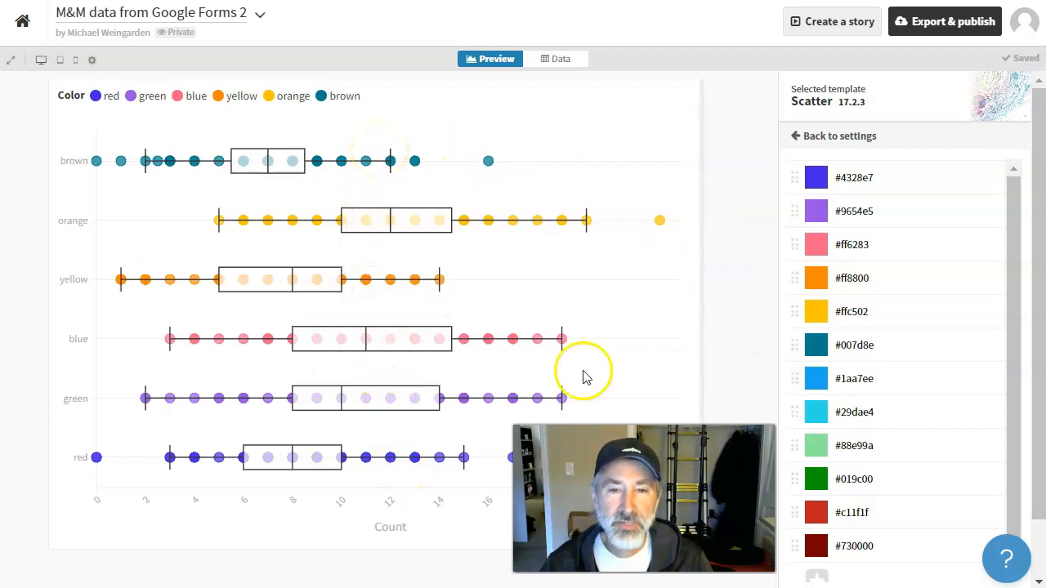
Reorder the palette so #c11f1f is first for red, #019c00 second for green and #1aa7ee third for blue.
{"action": "mouse_move", "coordinate": [260, 461]}
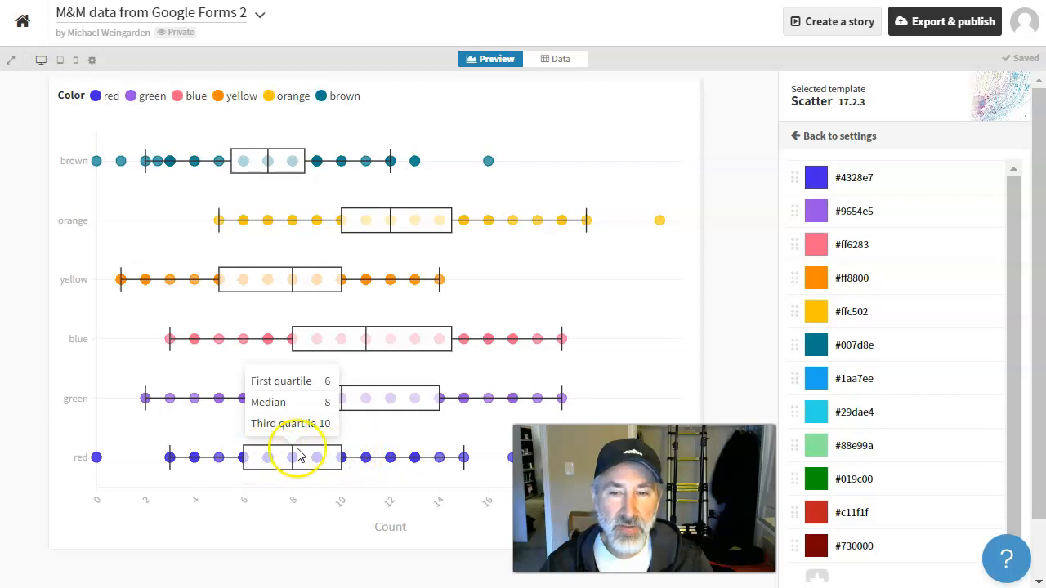
{"action": "left_click_drag", "start_coordinate": [820, 513], "coordinate": [828, 225]}
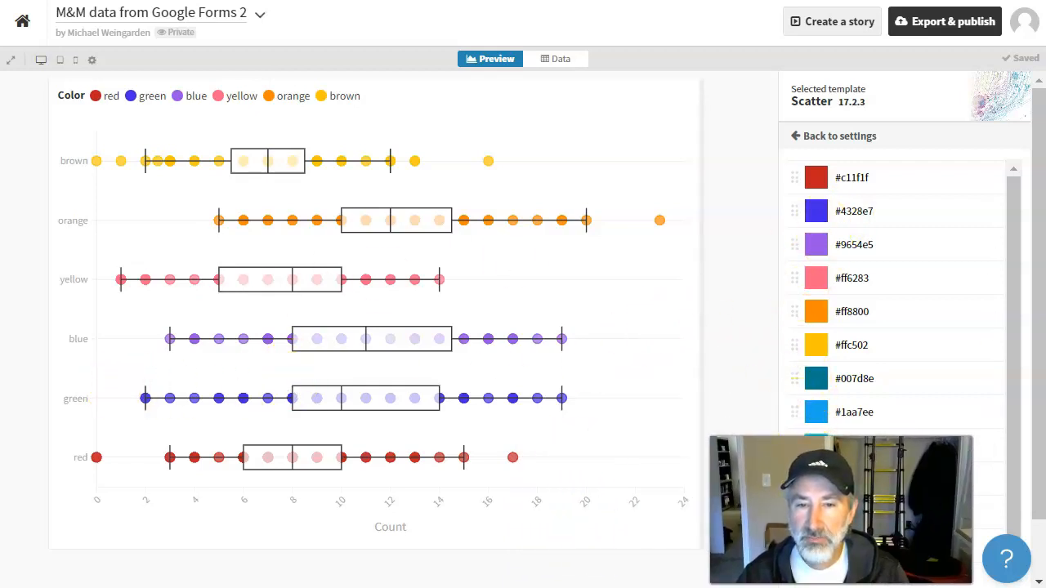
{"action": "left_click_drag", "start_coordinate": [814, 511], "coordinate": [818, 206]}
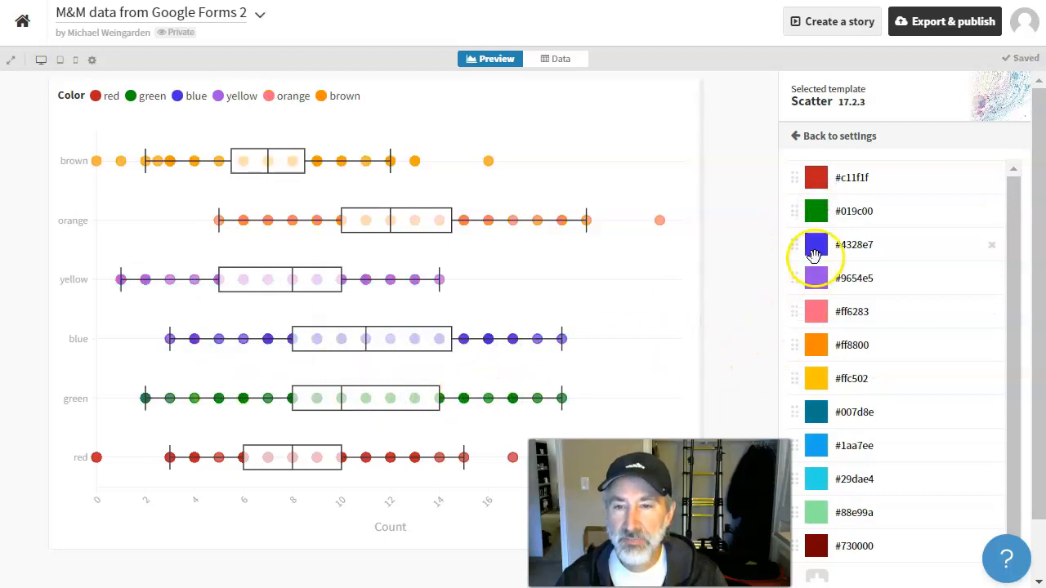
{"action": "left_click_drag", "start_coordinate": [821, 445], "coordinate": [821, 225]}
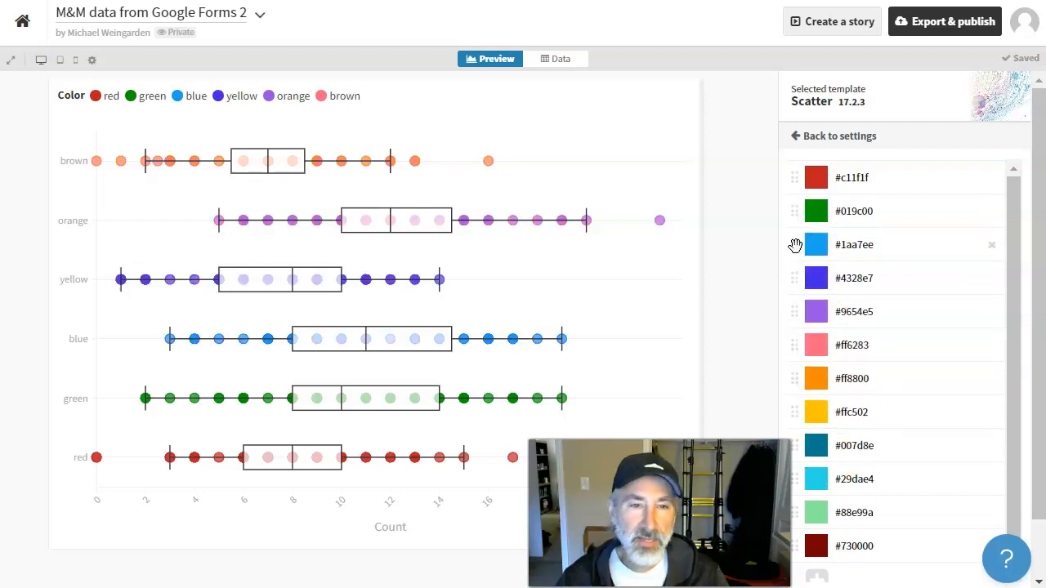
Move #ffc502 to fourth place for yellow, #ff8800 to fifth for orange and #730000 to sixth for brown in the palette.
{"action": "left_click_drag", "start_coordinate": [804, 407], "coordinate": [805, 252]}
{"action": "left_click", "coordinate": [805, 252]}
{"action": "left_click", "coordinate": [818, 243]}
{"action": "left_click", "coordinate": [735, 228]}
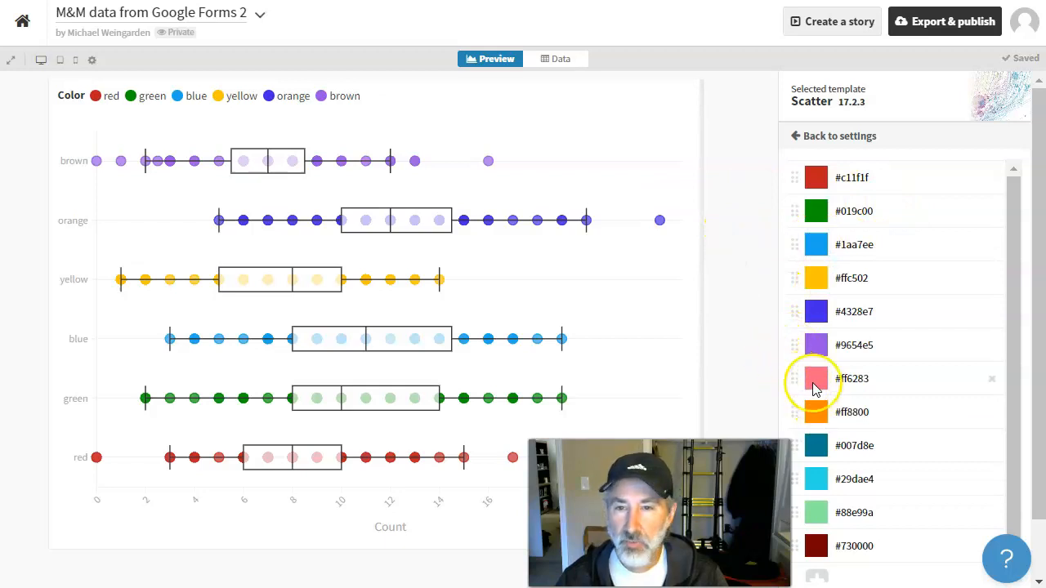
{"action": "left_click_drag", "start_coordinate": [812, 411], "coordinate": [809, 309]}
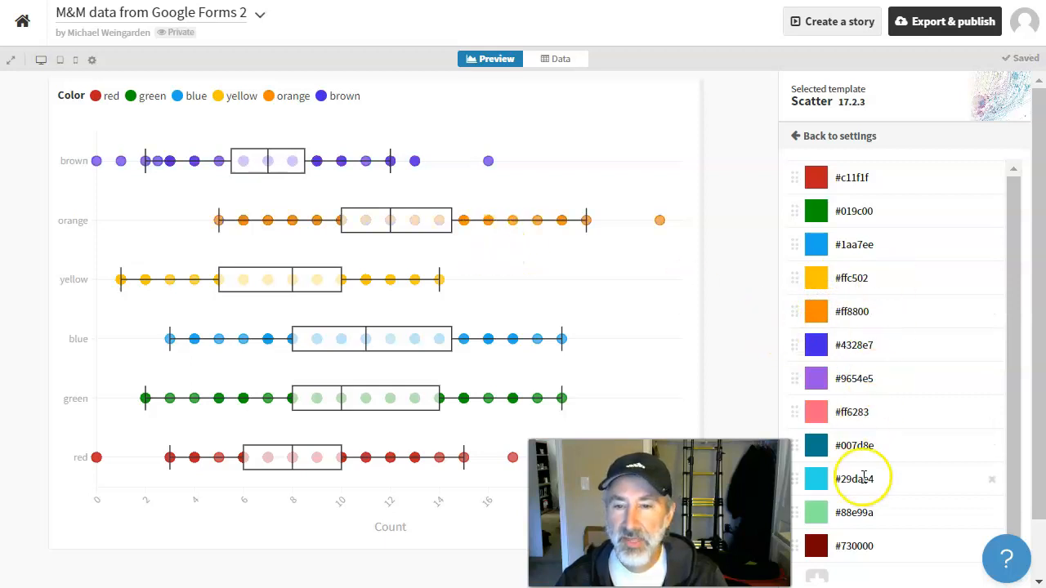
{"action": "left_click_drag", "start_coordinate": [817, 548], "coordinate": [819, 327]}
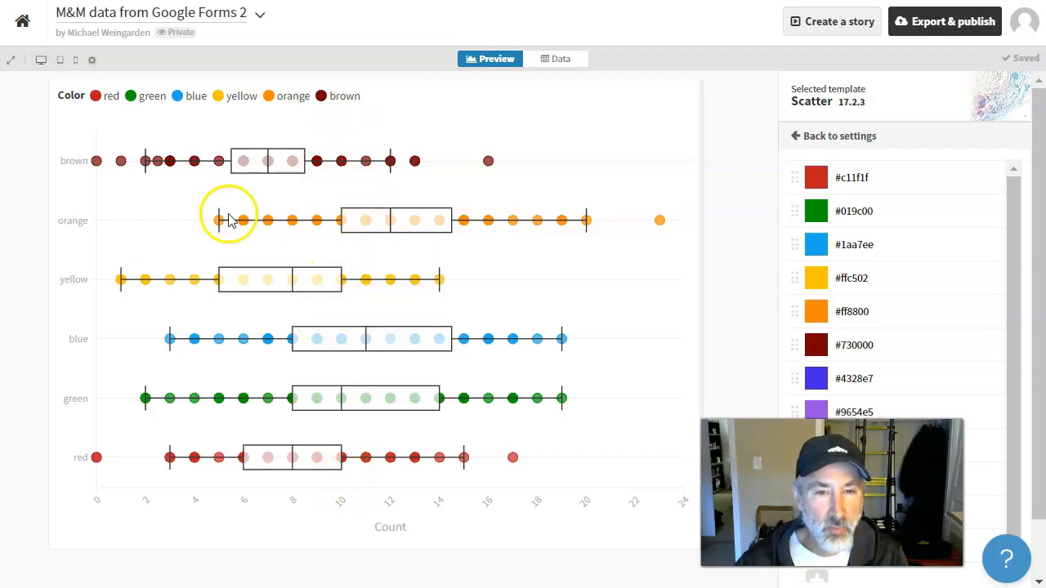
{"action": "left_click", "coordinate": [523, 340]}
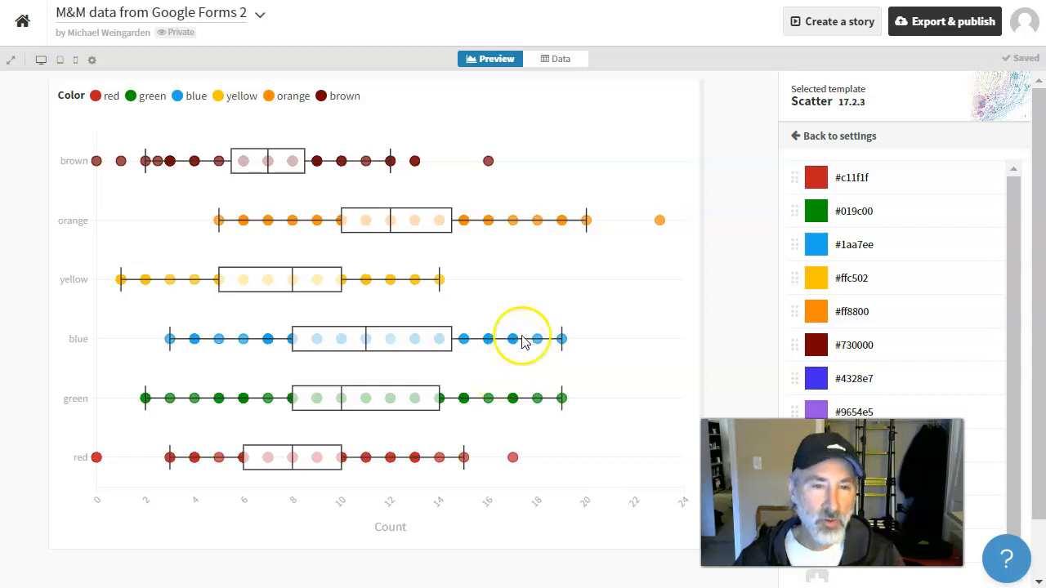
Leave the palette editor and collapse the dot color settings.
{"action": "left_click", "coordinate": [467, 282]}
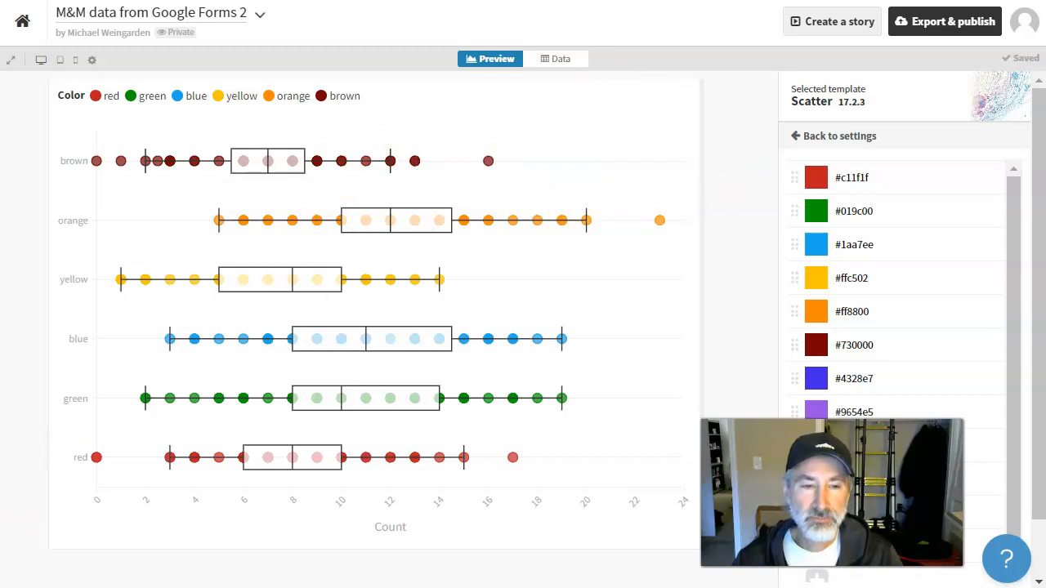
{"action": "left_click", "coordinate": [805, 139]}
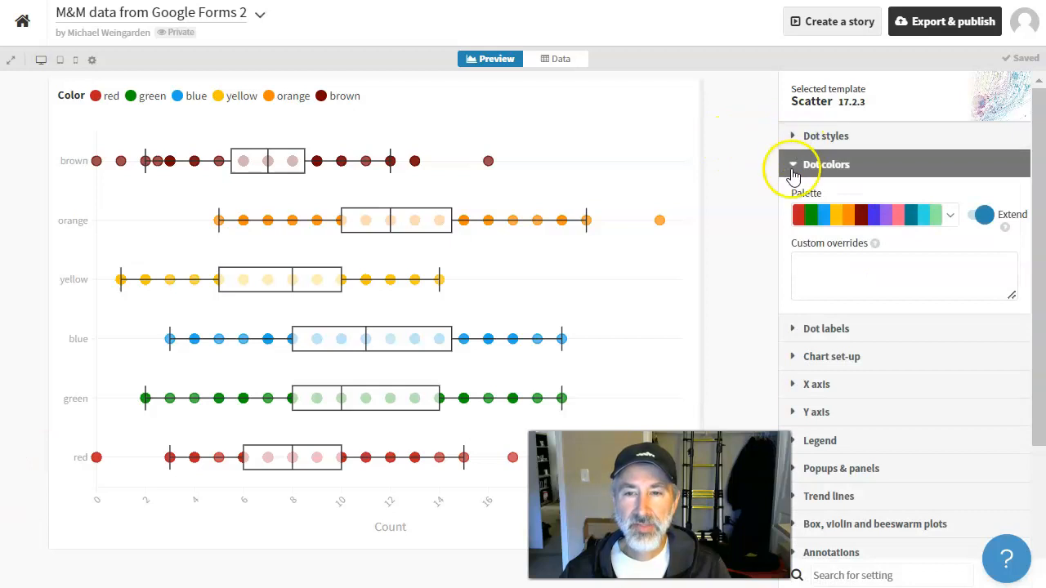
{"action": "left_click", "coordinate": [792, 167]}
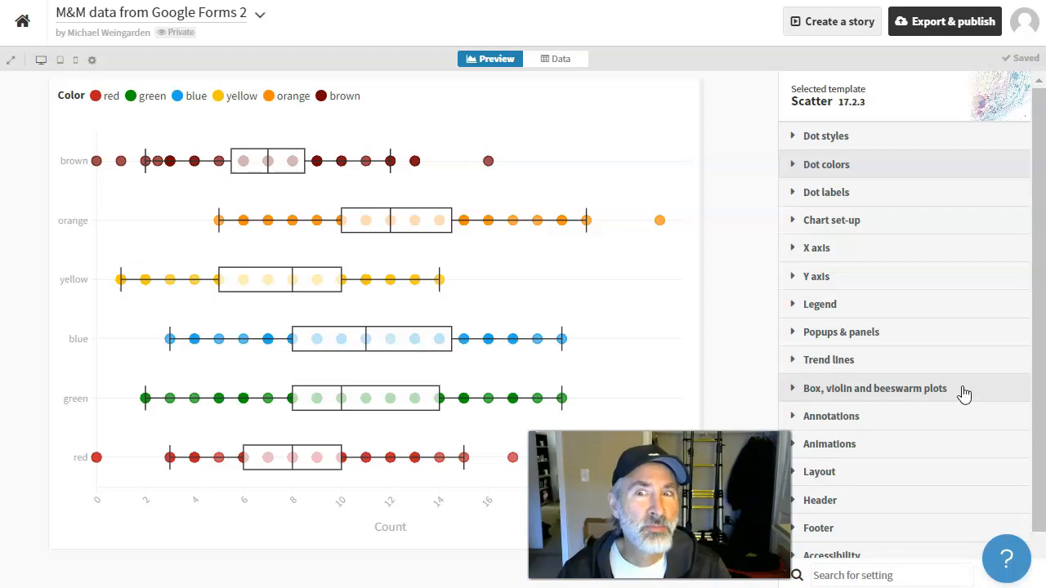
Open the box, violin and beeswarm plot settings and bring all their options into view.
{"action": "left_click", "coordinate": [792, 390]}
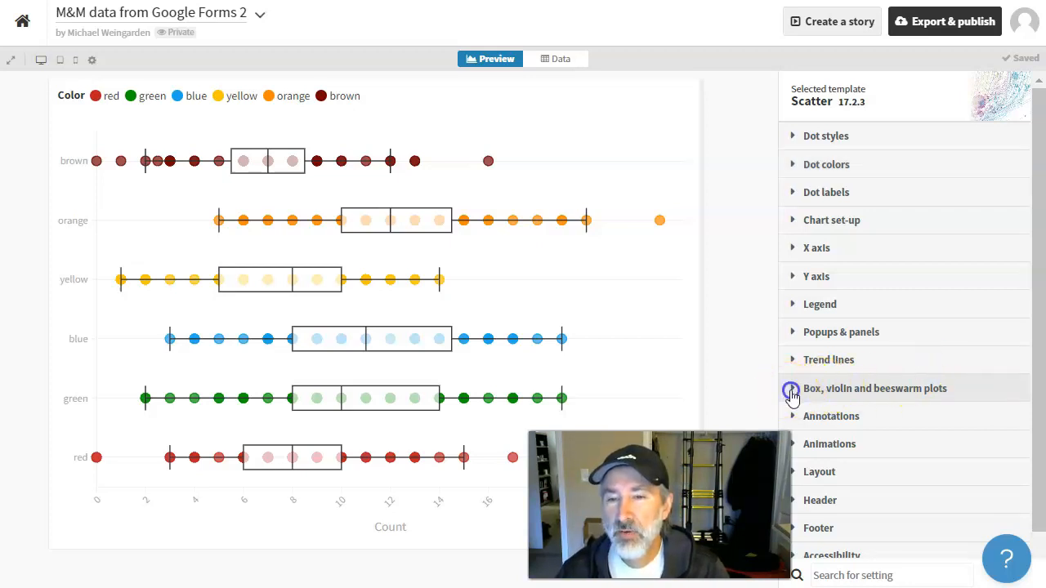
{"action": "scroll", "coordinate": [913, 372], "scroll_direction": "down", "scroll_amount": 3}
{"action": "scroll", "coordinate": [913, 373], "scroll_direction": "up", "scroll_amount": 1}
{"action": "scroll", "coordinate": [913, 373], "scroll_direction": "up", "scroll_amount": 1}
{"action": "mouse_move", "coordinate": [1036, 304]}
{"action": "left_mouse_down"}
{"action": "mouse_move", "coordinate": [1038, 376]}
{"action": "mouse_move", "coordinate": [1034, 350]}
{"action": "left_mouse_up"}
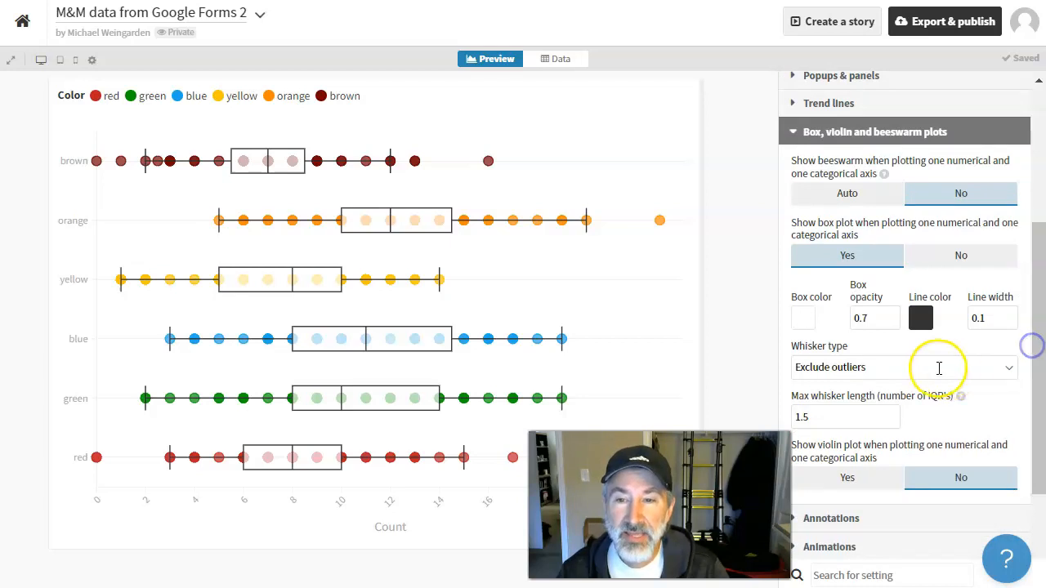
Try the All dots whisker type on the box plots and switch back to Exclude outliers.
{"action": "left_click", "coordinate": [1011, 366]}
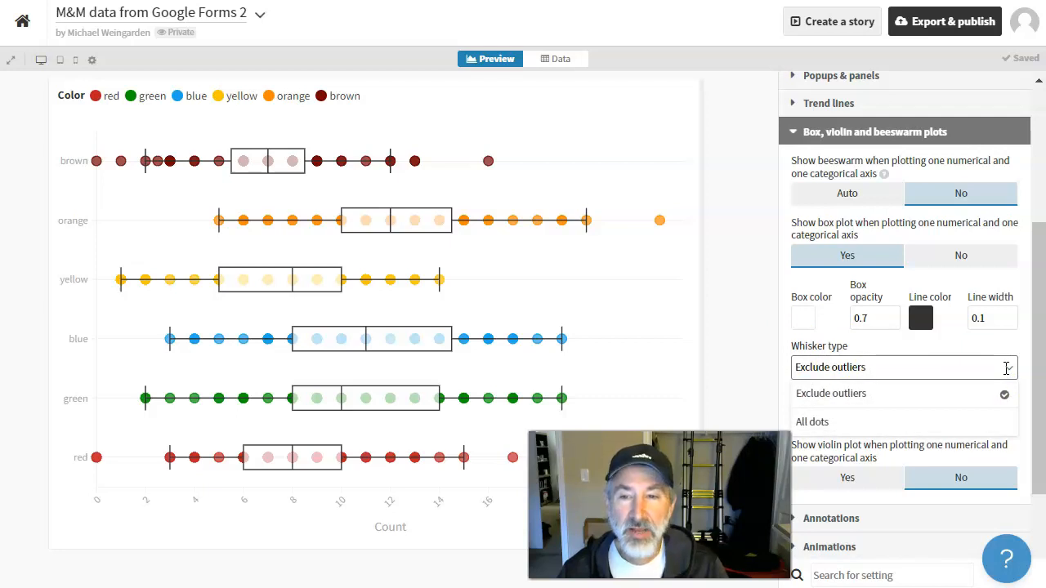
{"action": "left_click", "coordinate": [941, 420]}
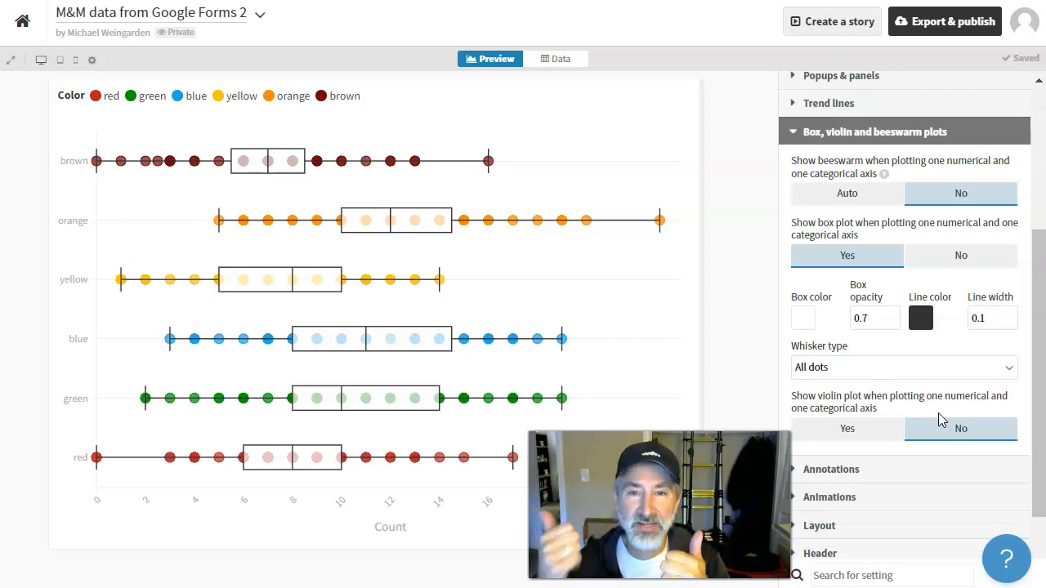
{"action": "left_click", "coordinate": [999, 370]}
{"action": "left_click", "coordinate": [963, 389]}
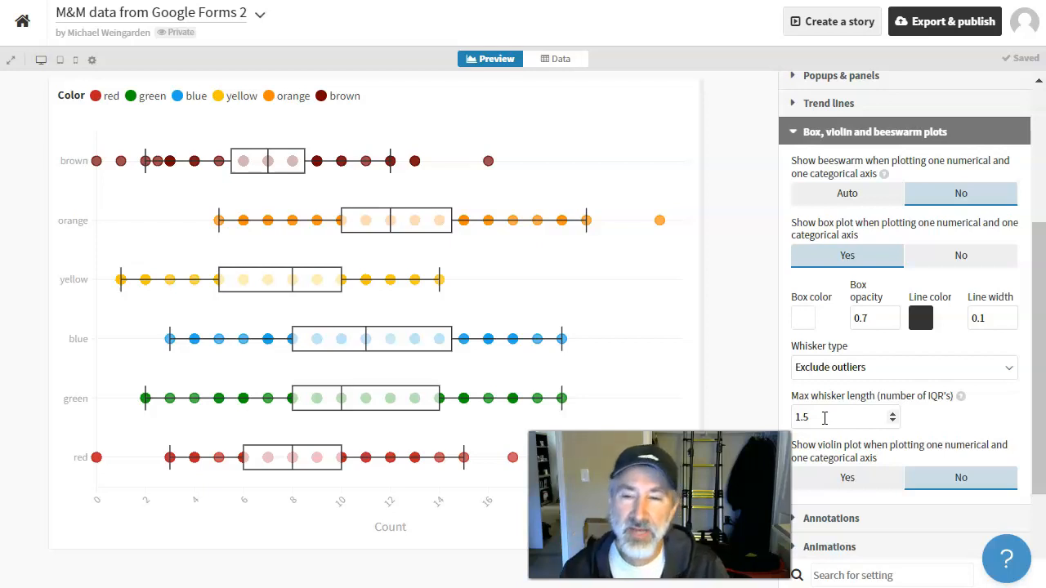
Set the beeswarm display for one numerical and one categorical axis to Auto so overlapping dots are stacked.
{"action": "left_click", "coordinate": [826, 418]}
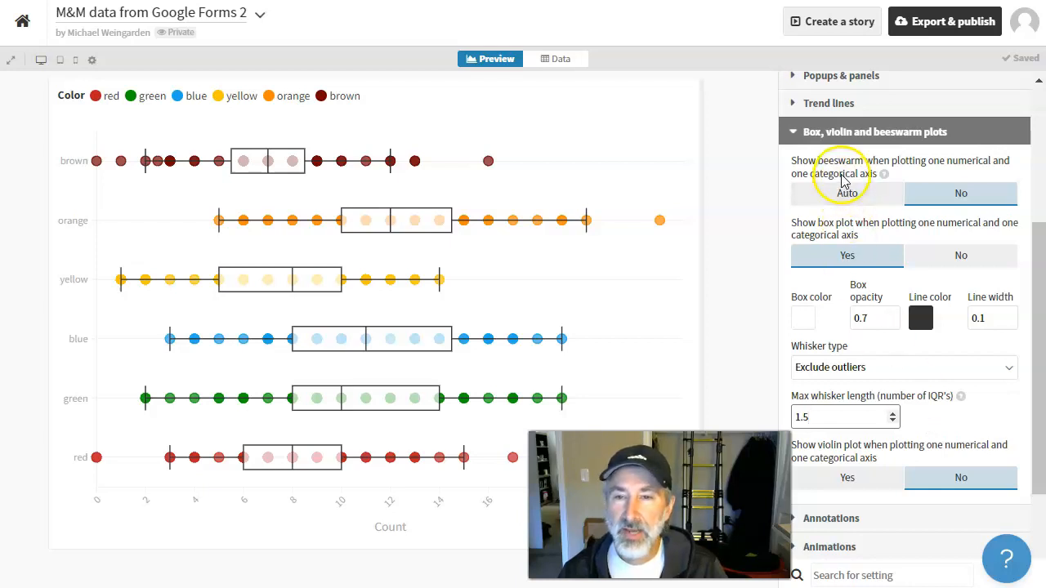
{"action": "left_click", "coordinate": [858, 194]}
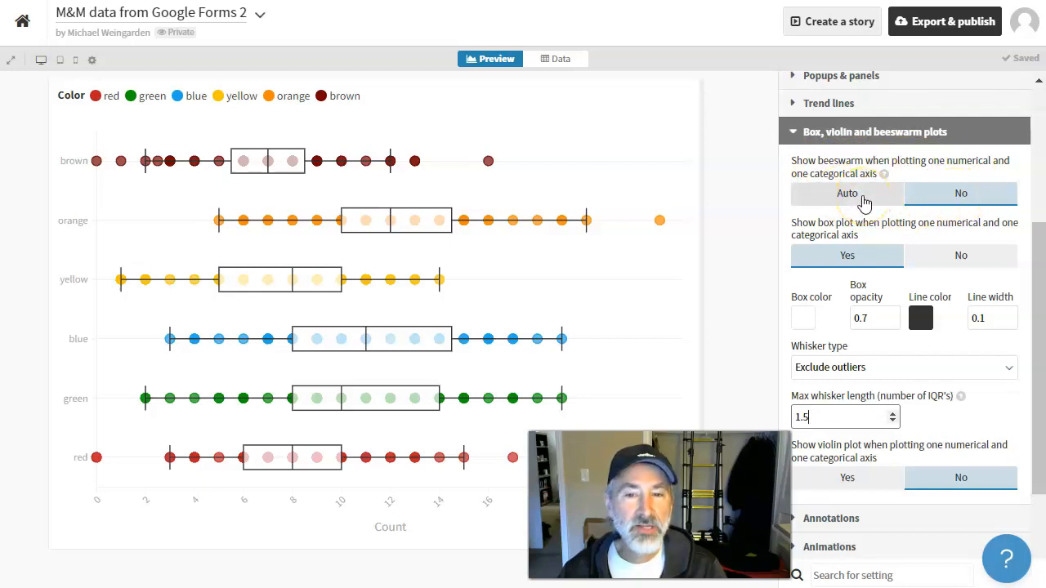
{"action": "left_click", "coordinate": [864, 197]}
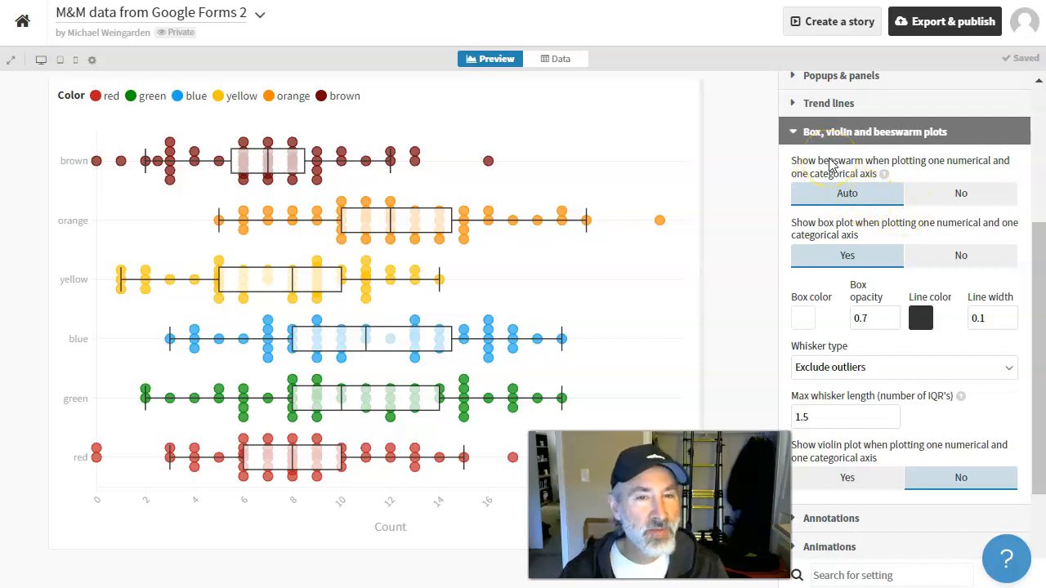
Examine the stacked dots, boxes and whiskers of the orange, blue and green plots, checking individual green dots' counts.
{"action": "mouse_move", "coordinate": [378, 229]}
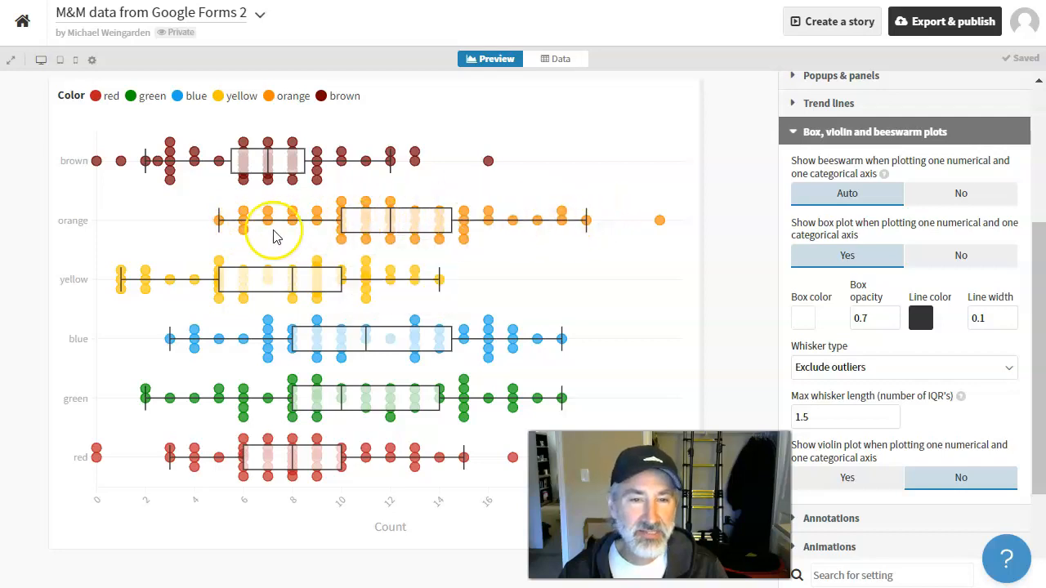
{"action": "mouse_move", "coordinate": [411, 233]}
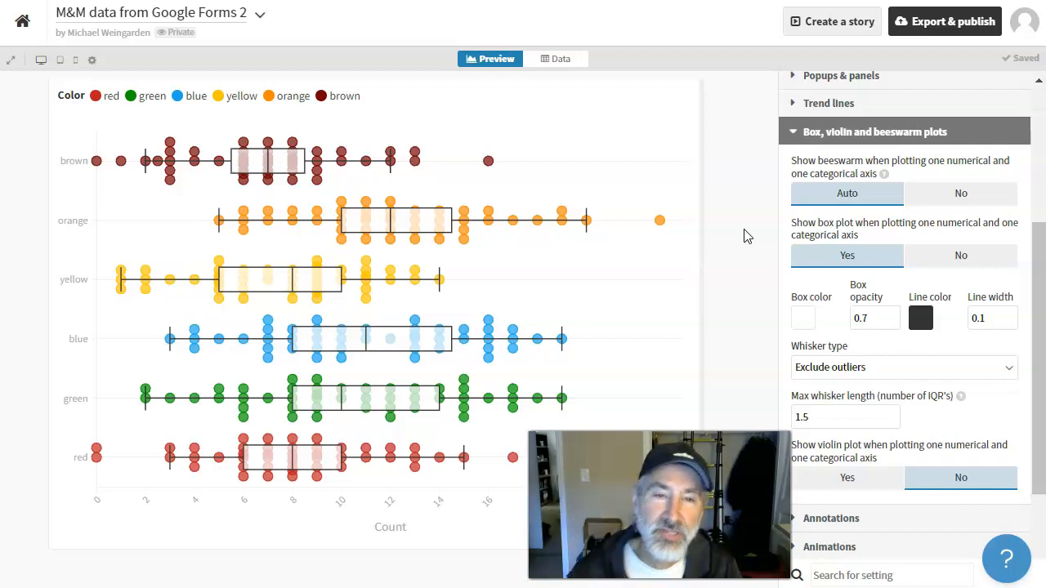
{"action": "mouse_move", "coordinate": [347, 343]}
{"action": "mouse_move", "coordinate": [292, 400]}
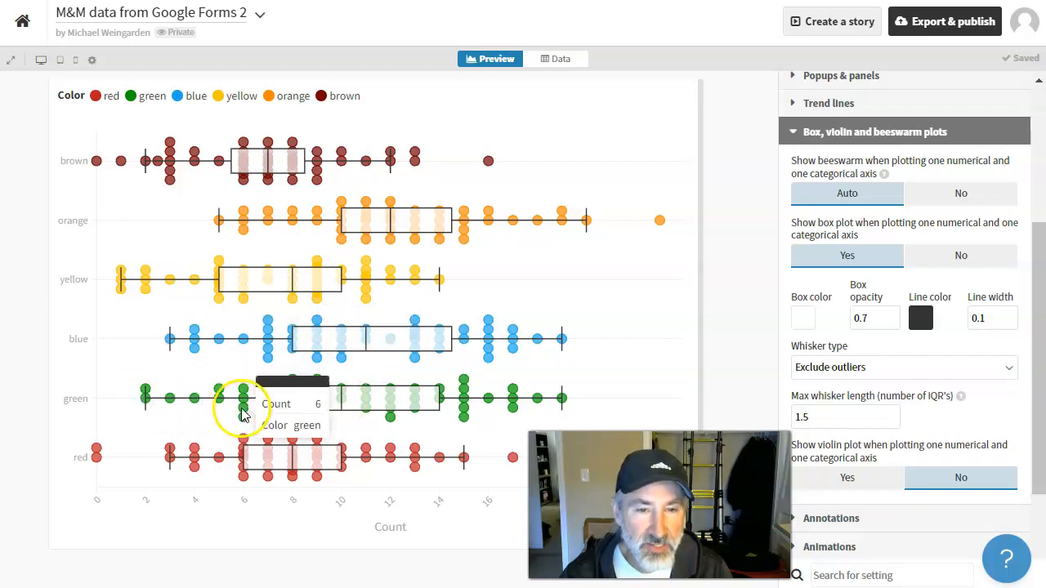
{"action": "mouse_move", "coordinate": [147, 401]}
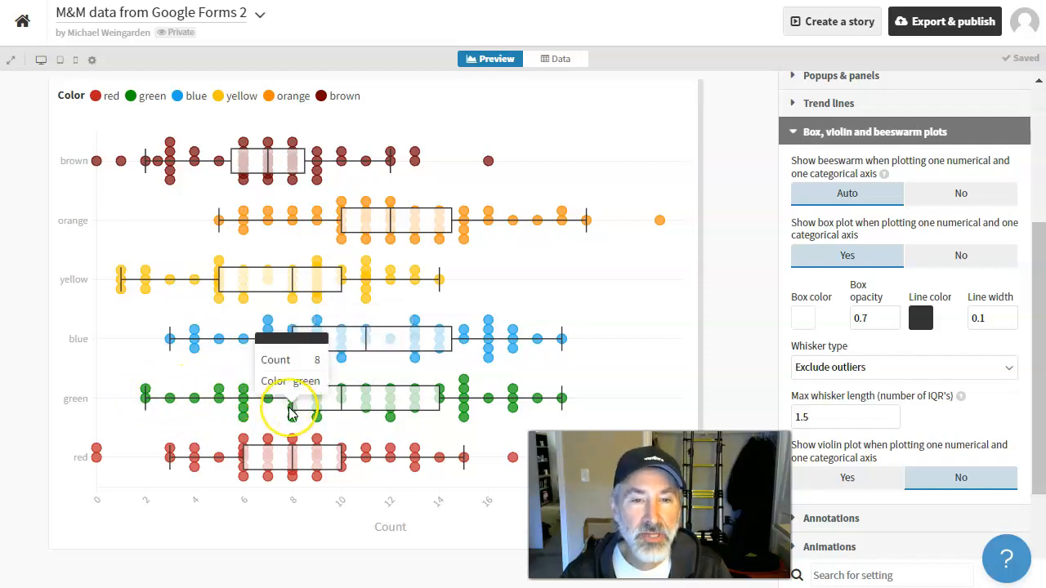
{"action": "mouse_move", "coordinate": [293, 407]}
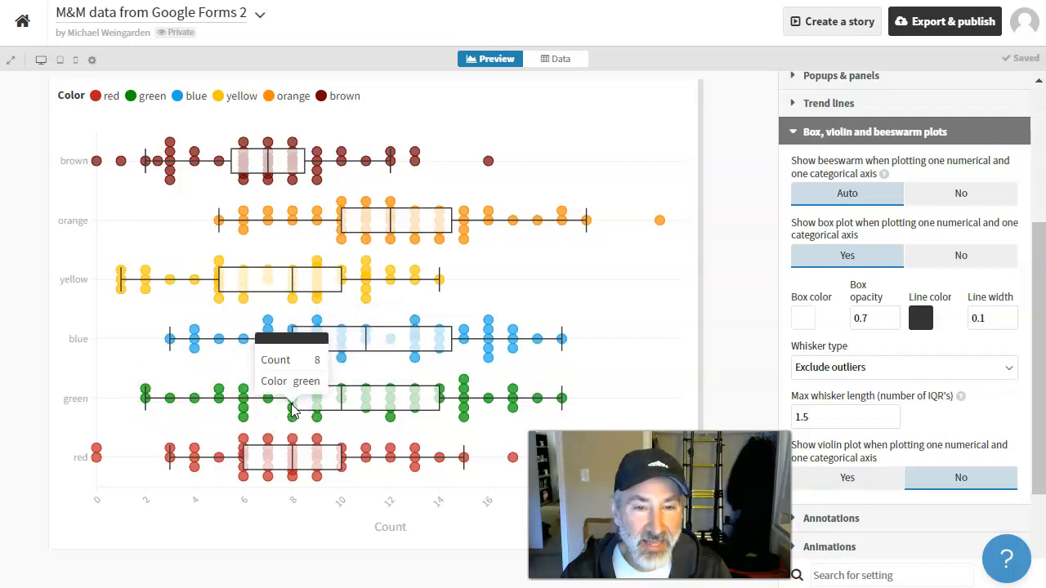
{"action": "mouse_move", "coordinate": [343, 400]}
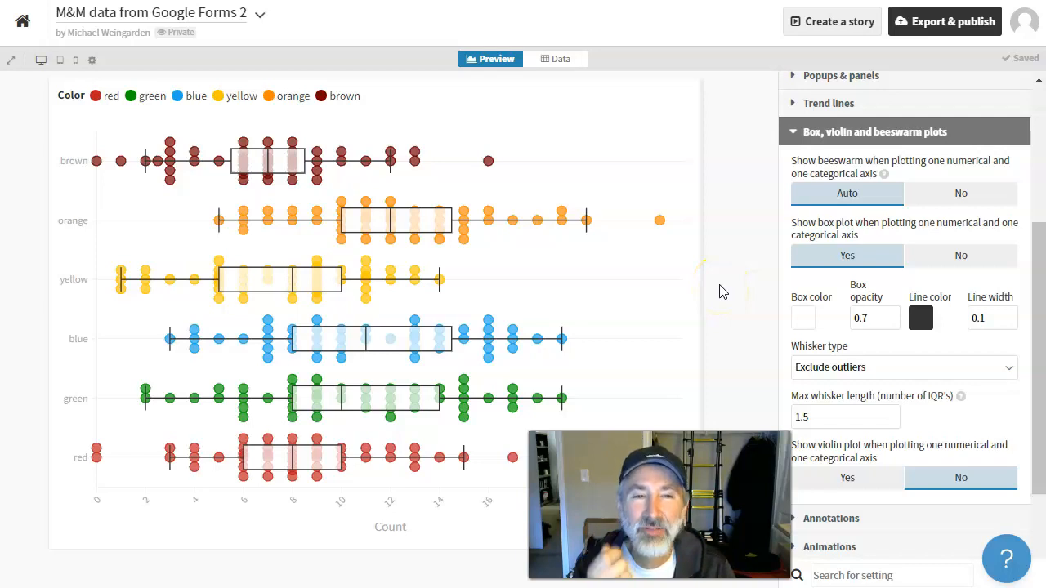
{"action": "mouse_move", "coordinate": [416, 222]}
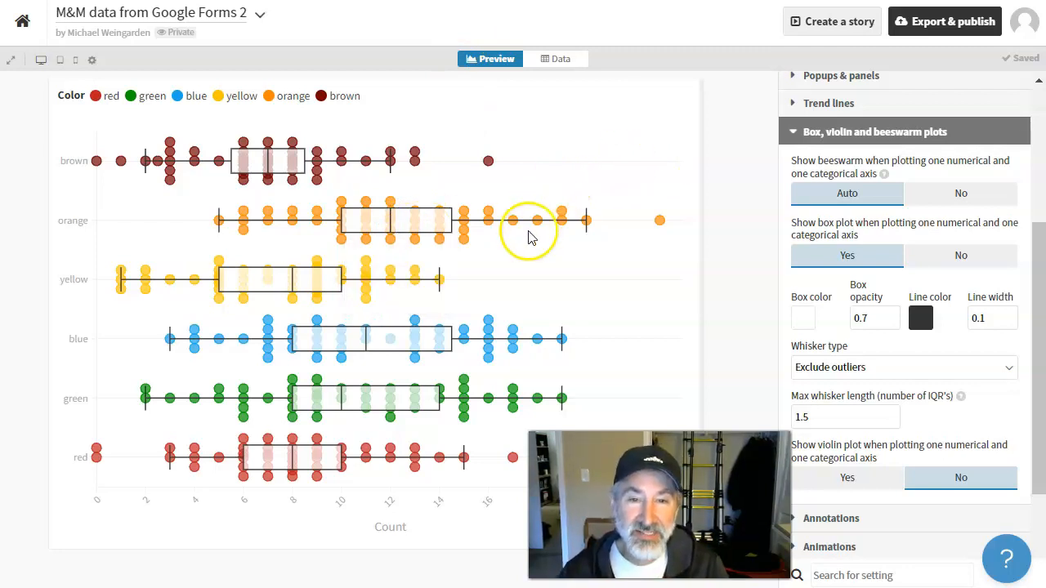
{"action": "mouse_move", "coordinate": [294, 219]}
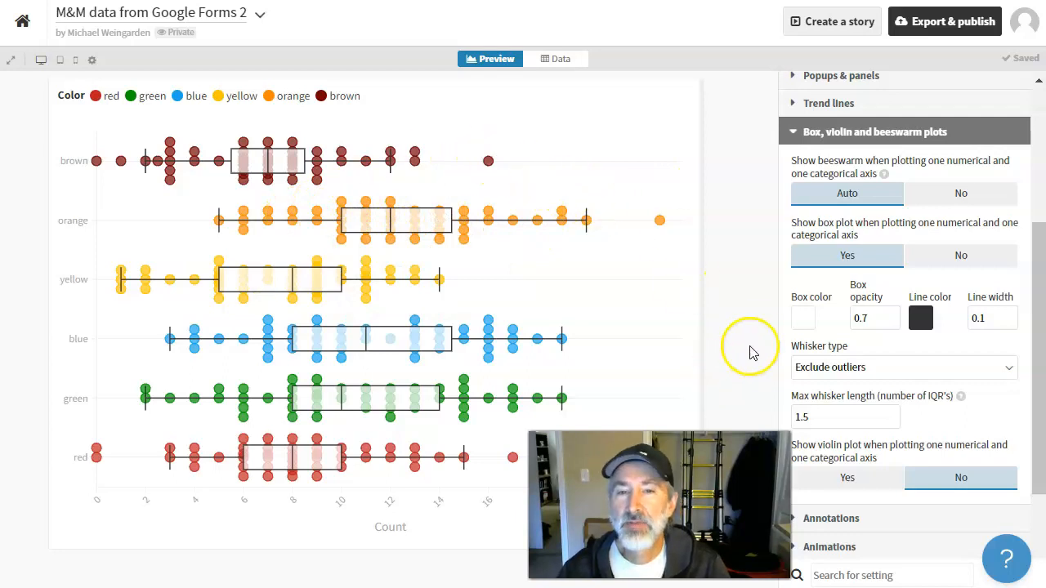